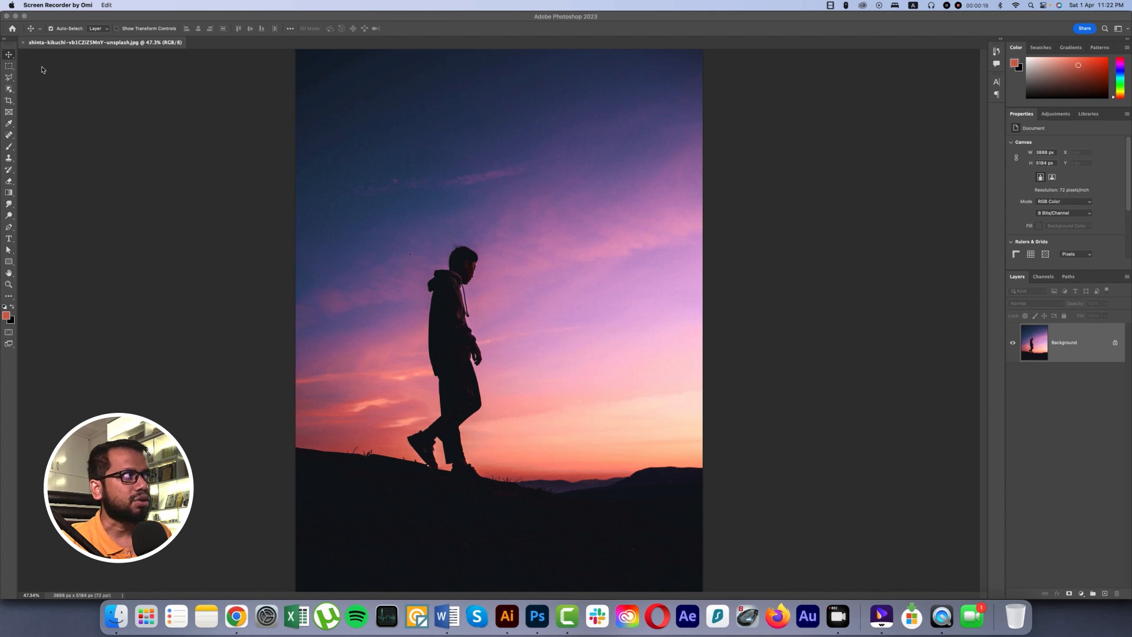
Open the recent PSD version of the silhouette photo for reference, and return to the JPG document.
click(12, 28)
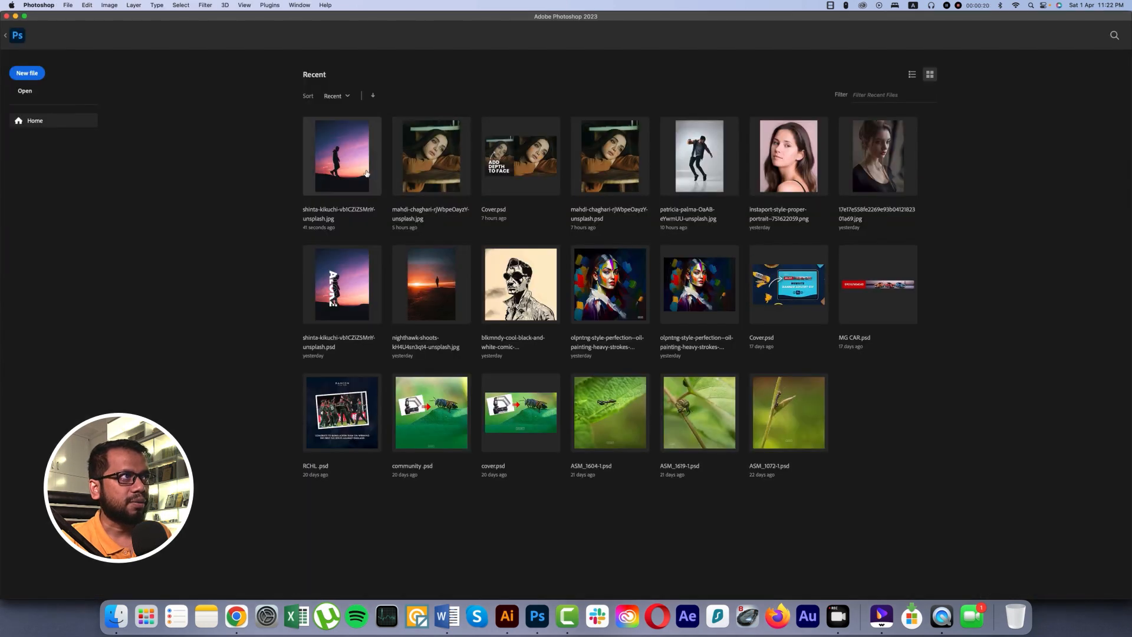
click(353, 285)
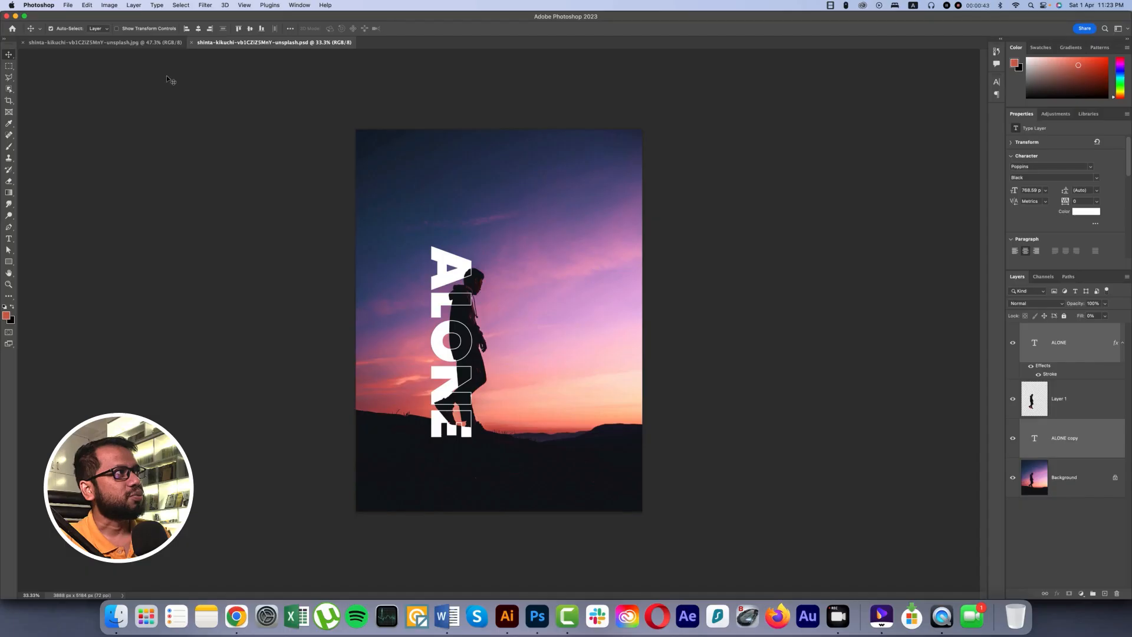
click(148, 45)
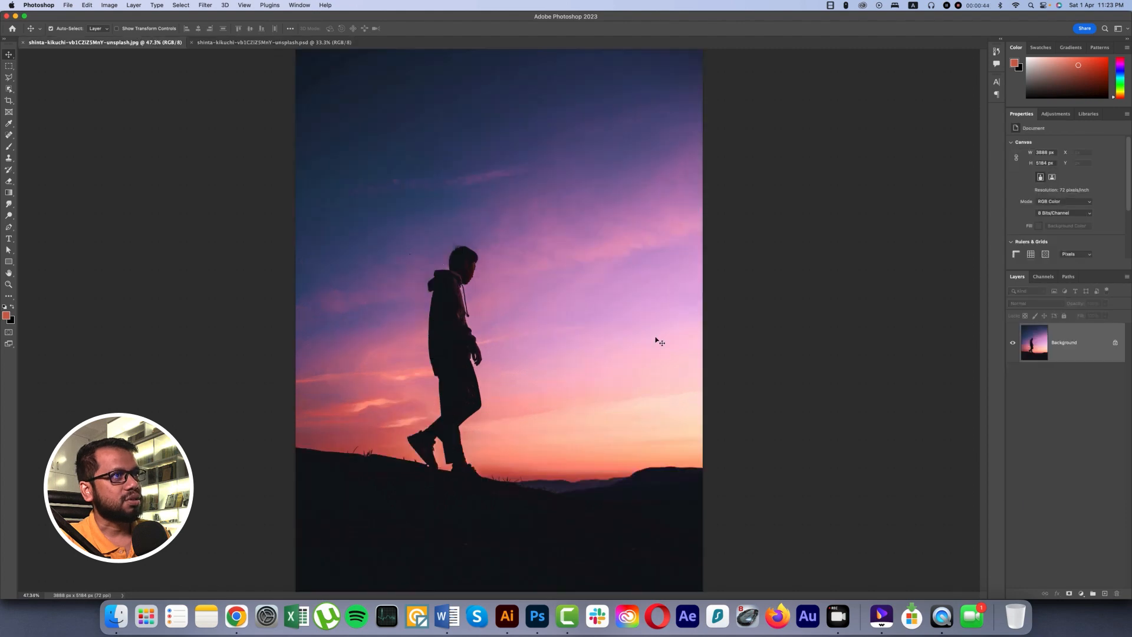
Unlock the Background layer of the sunset photo and duplicate it.
click(1115, 343)
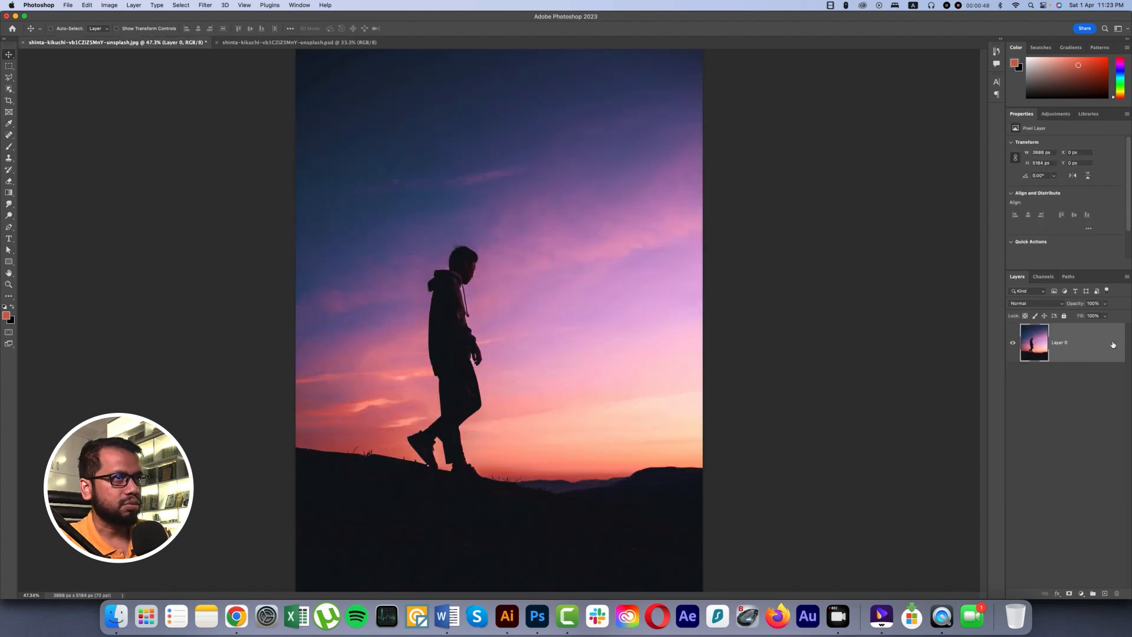
key(super+j)
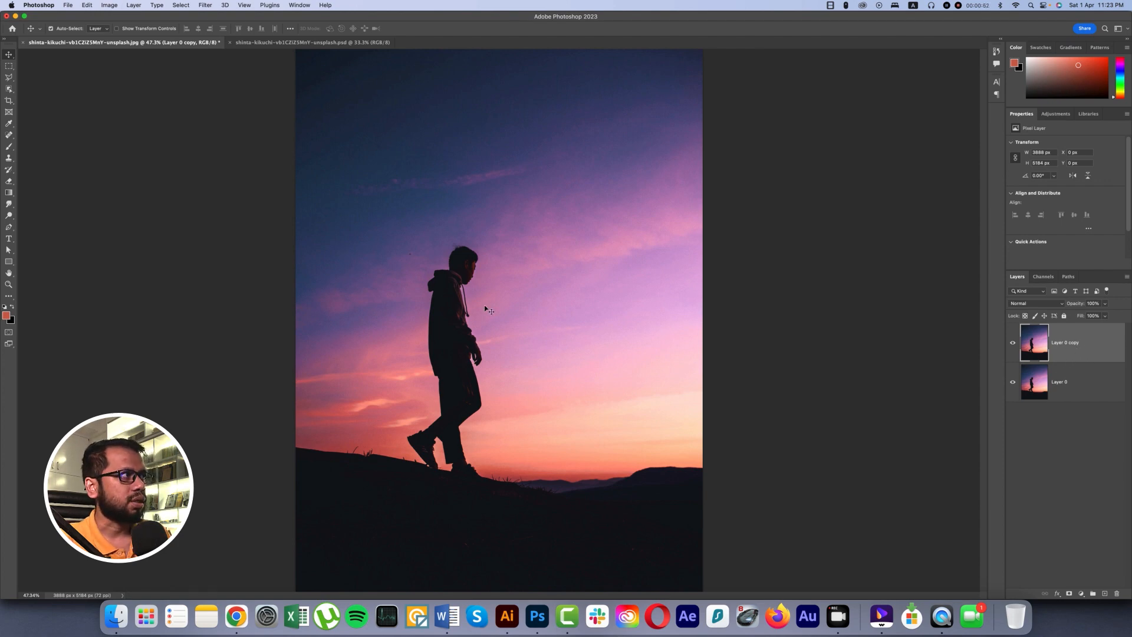
Add a "Lorem Ipsum" text line and place it in the sky above the walking man.
click(10, 238)
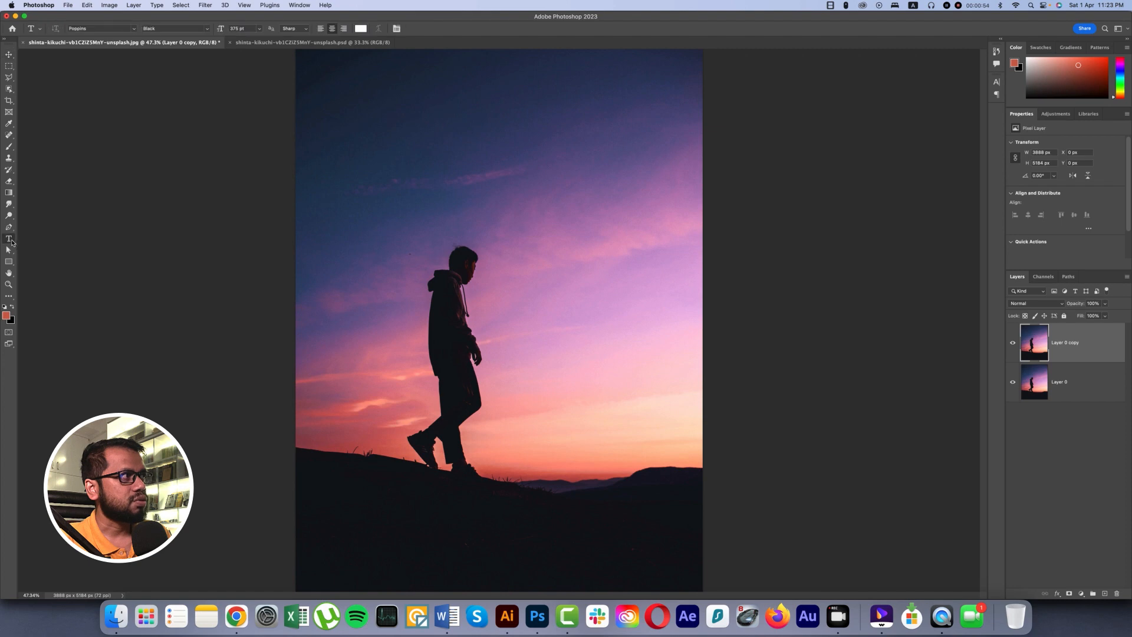
click(355, 211)
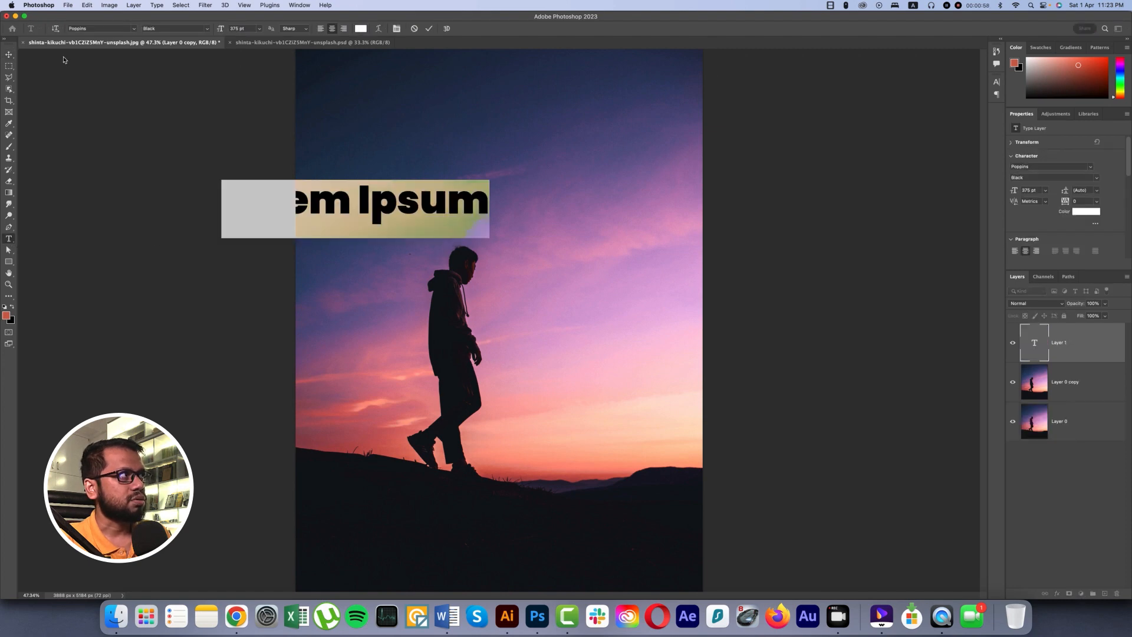
click(9, 55)
drag(380, 216, 505, 204)
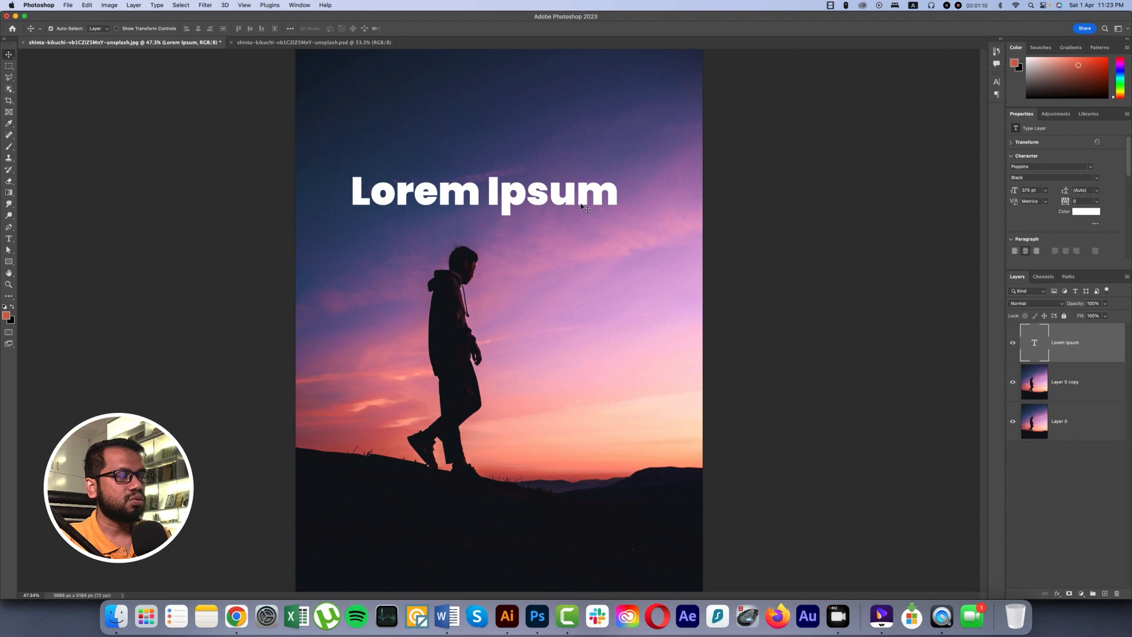
Duplicate the Lorem Ipsum text directly below the original and set the copy's fill to 0%.
mouse_move(580, 204)
mouse_down()
mouse_move(577, 166)
mouse_move(580, 210)
mouse_up()
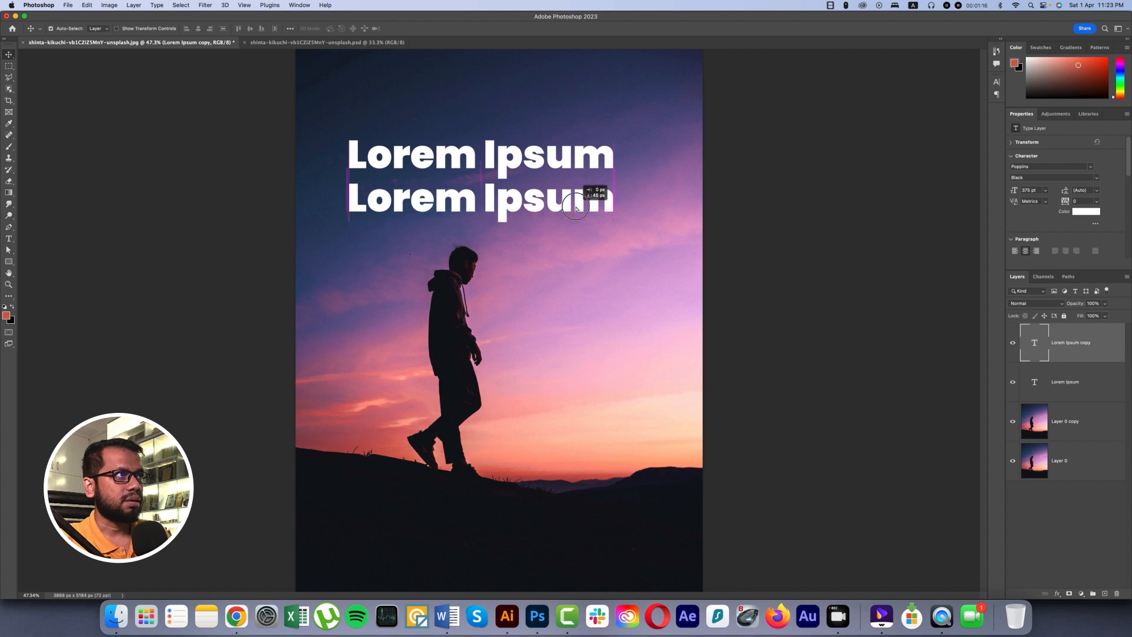
click(1105, 317)
drag(1107, 329, 1061, 327)
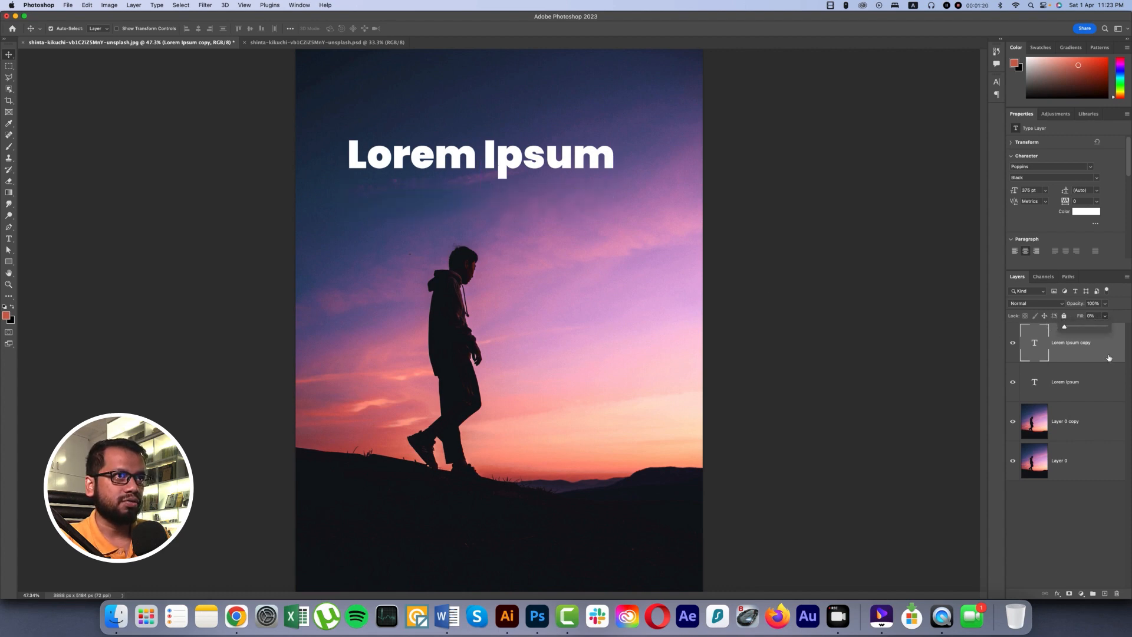
Apply a Stroke layer style to the Lorem Ipsum copy.
right_click(1107, 354)
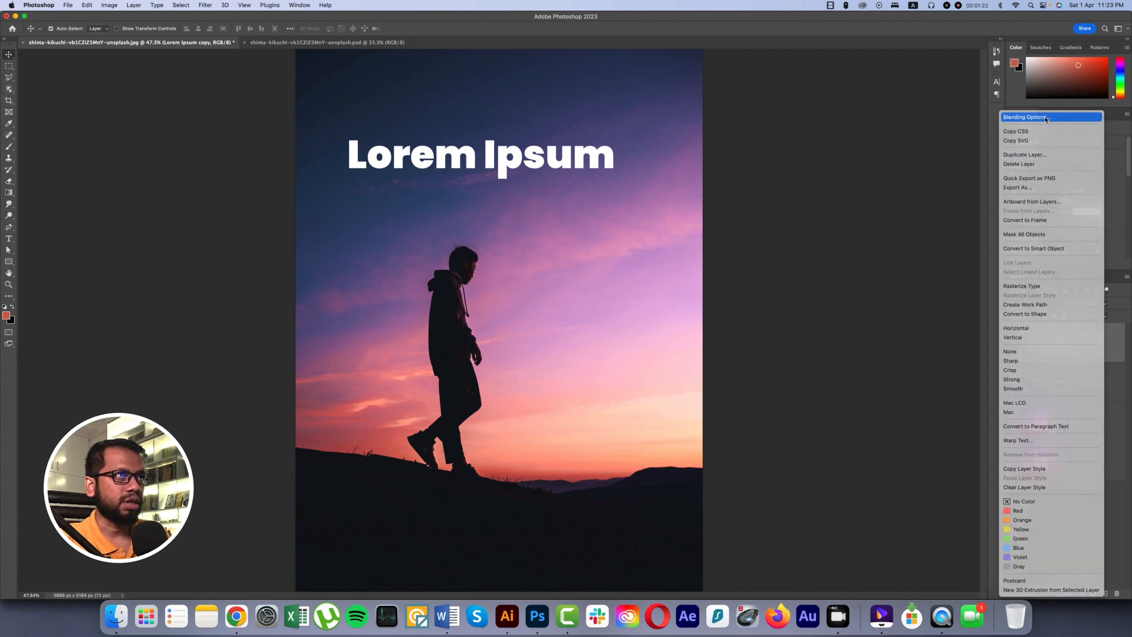
click(1026, 117)
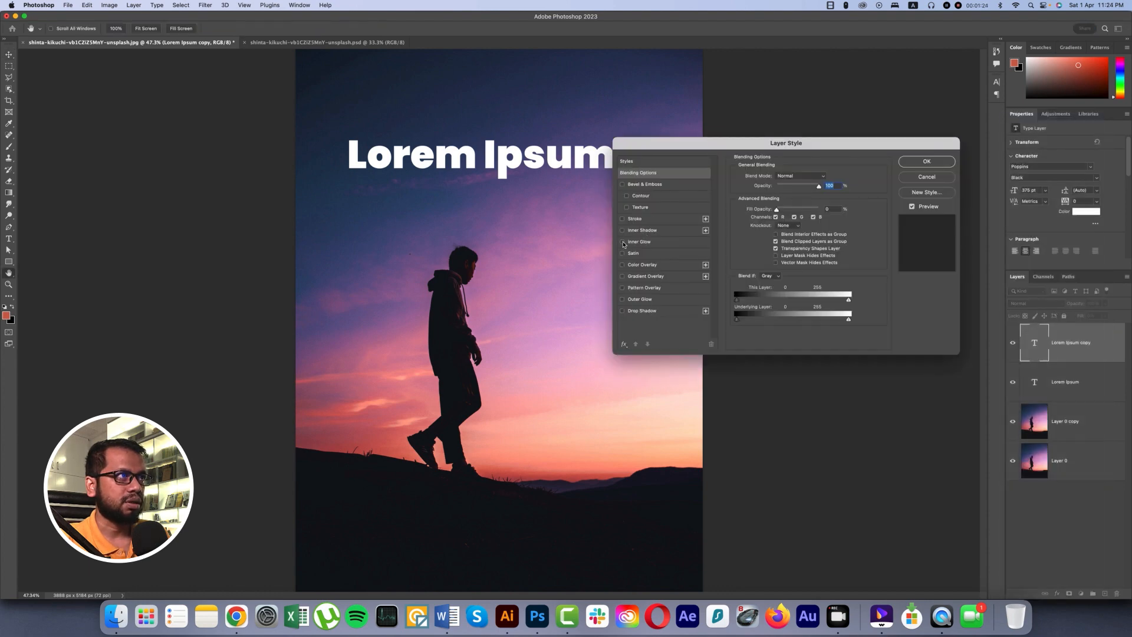
click(622, 219)
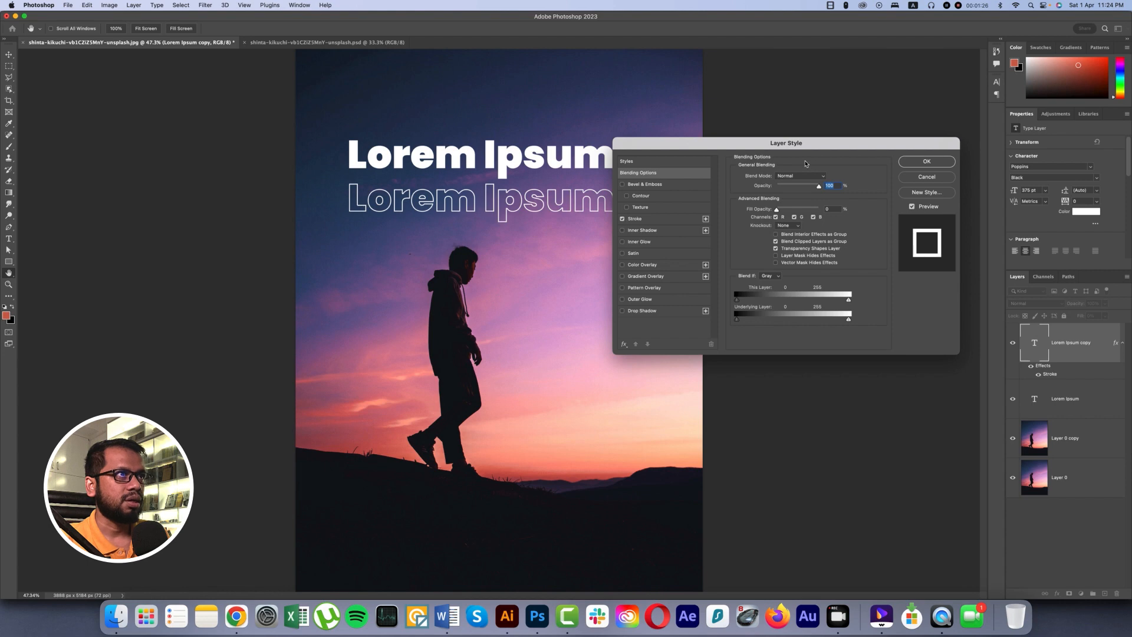
click(905, 164)
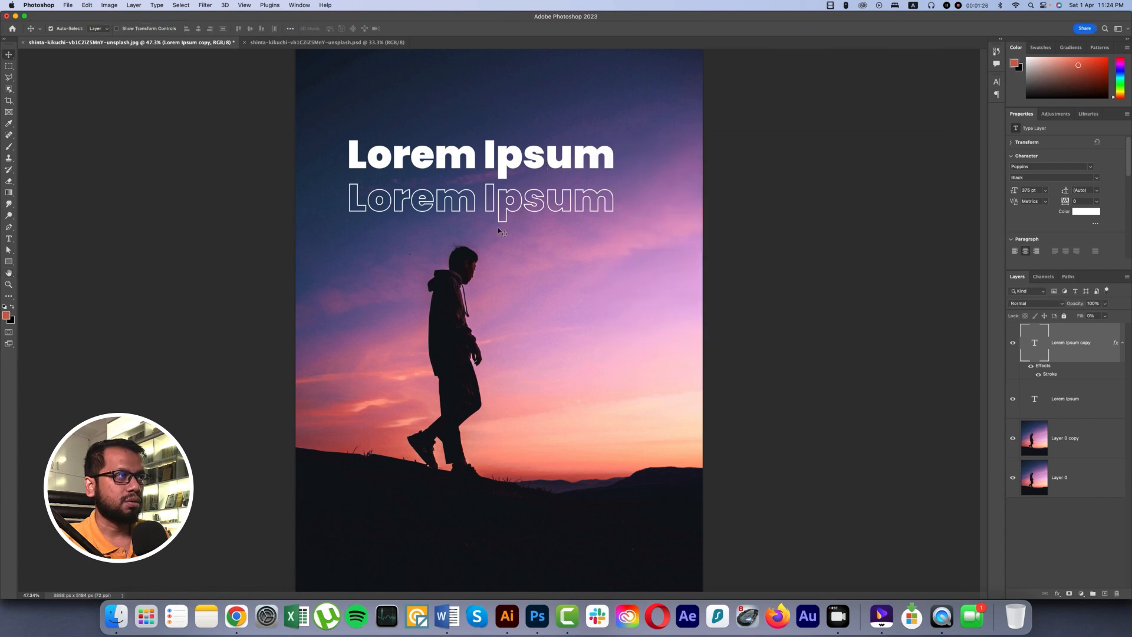
Move the outlined Lorem Ipsum copy up so it lies exactly over the solid text.
click(504, 162)
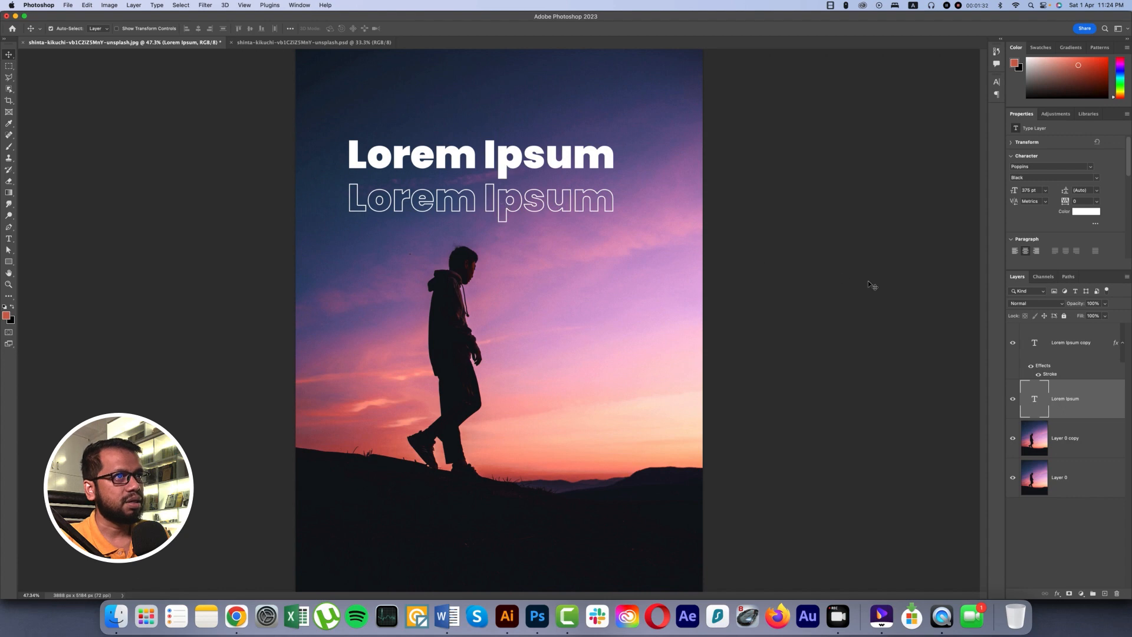
click(1056, 347)
click(1013, 343)
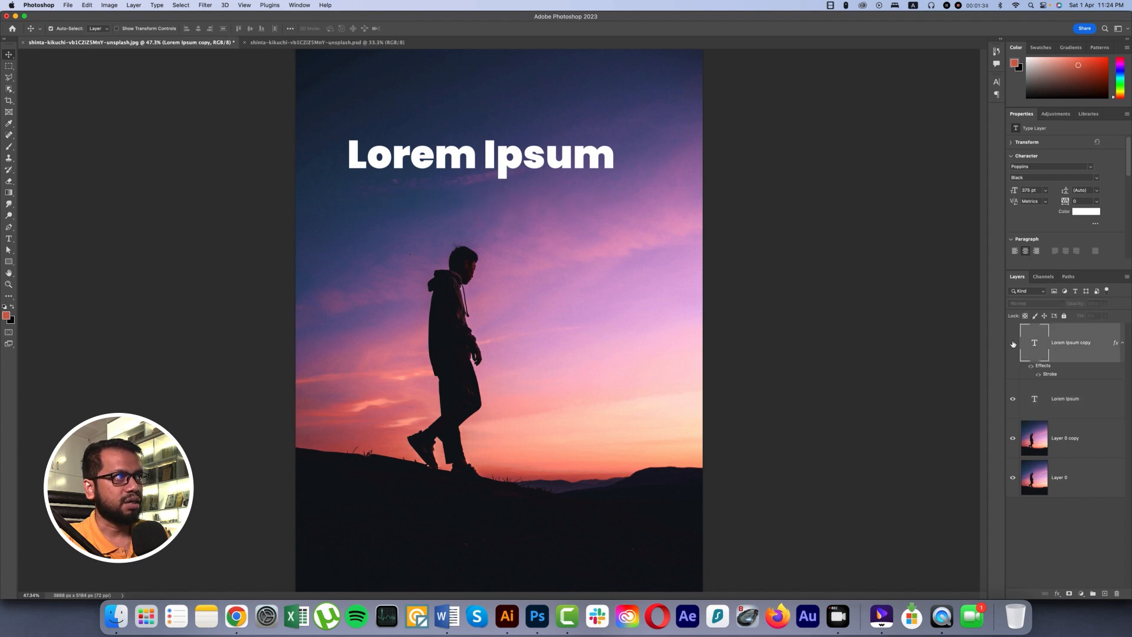
click(1012, 343)
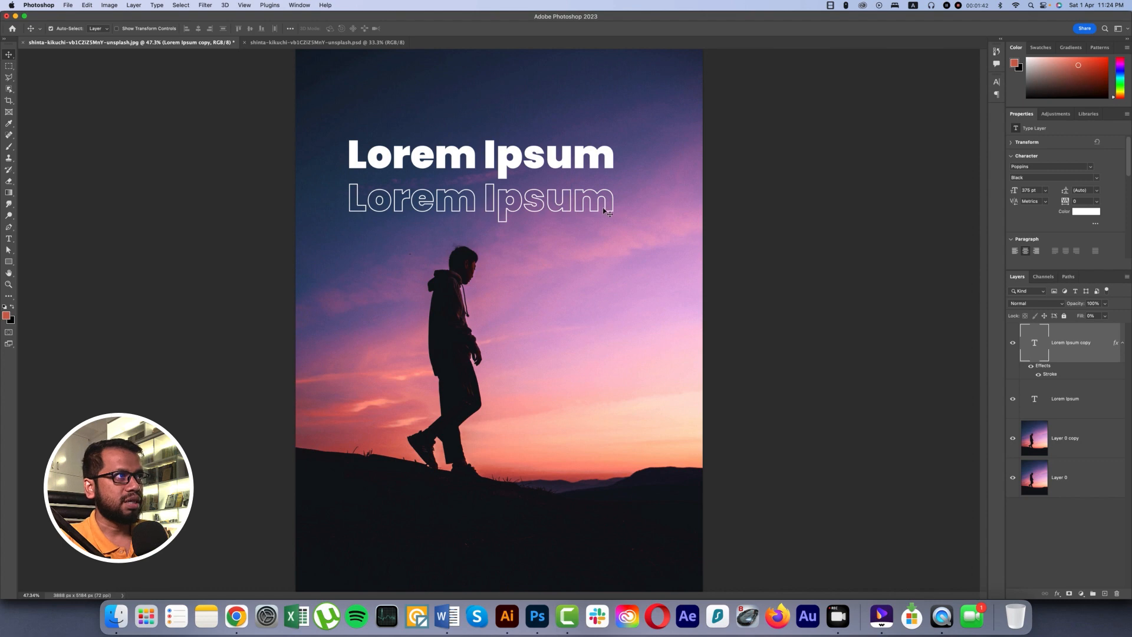
drag(595, 207, 596, 162)
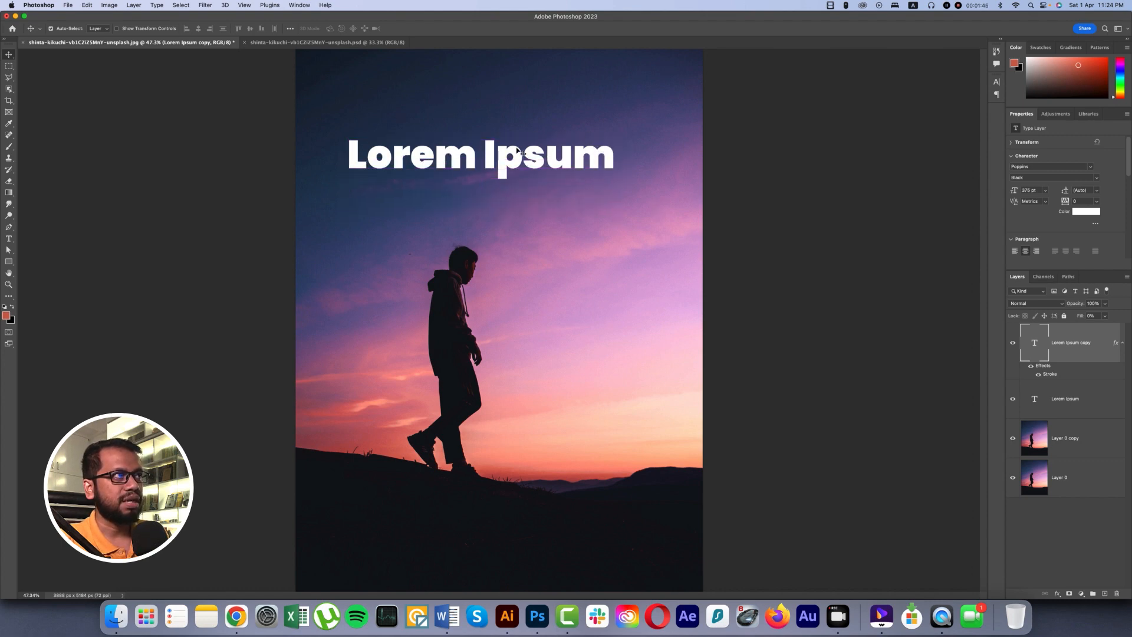
Change the solid Lorem Ipsum text's color to dark blue, #075f91.
click(1070, 407)
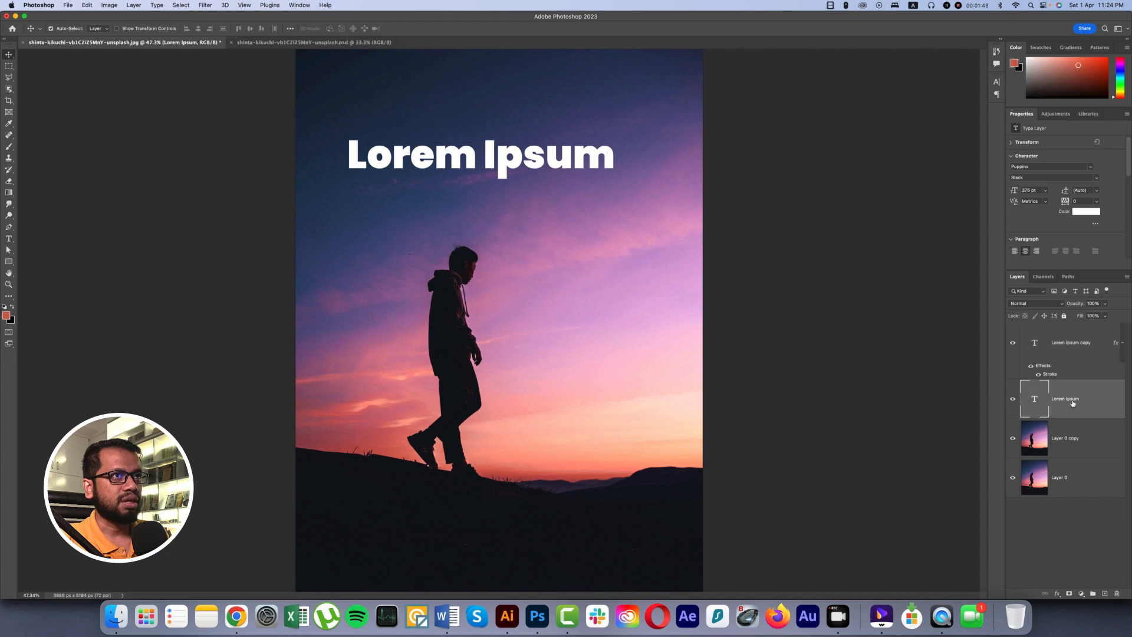
click(1086, 211)
click(219, 233)
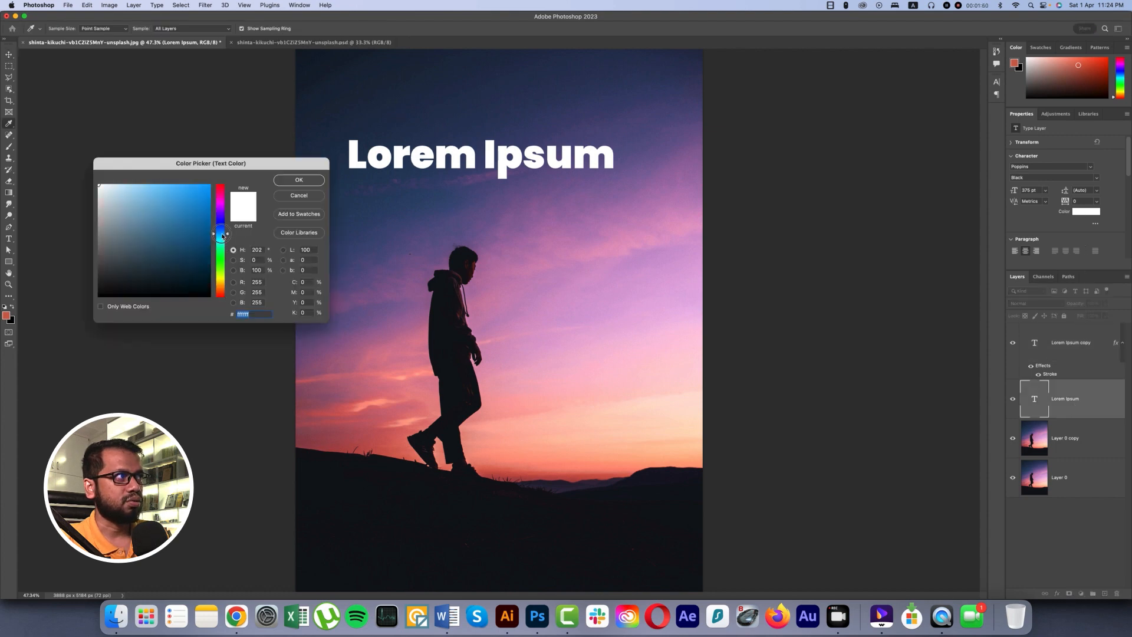
click(205, 232)
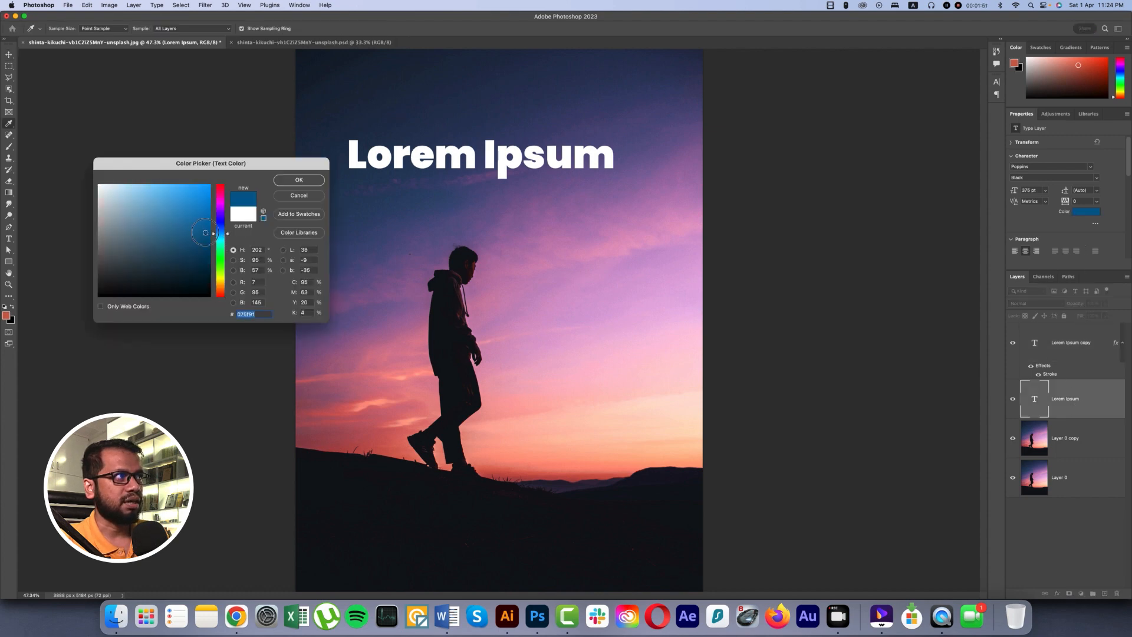
click(299, 180)
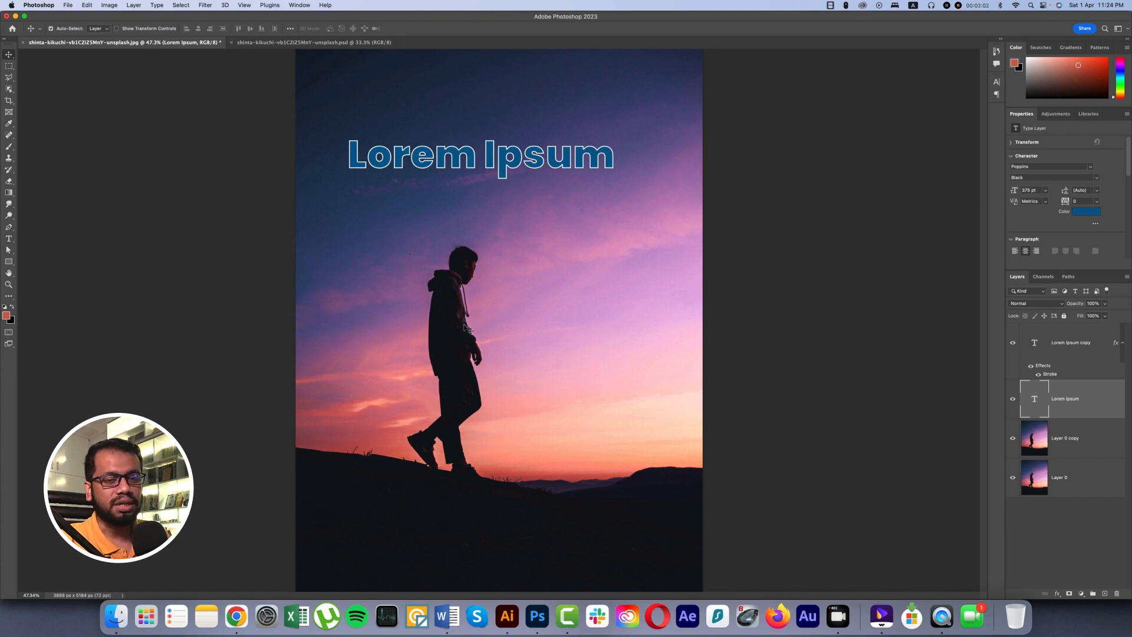
Select the walking man on Layer 0 copy with the Object Selection tool and copy him to a new layer.
click(1068, 442)
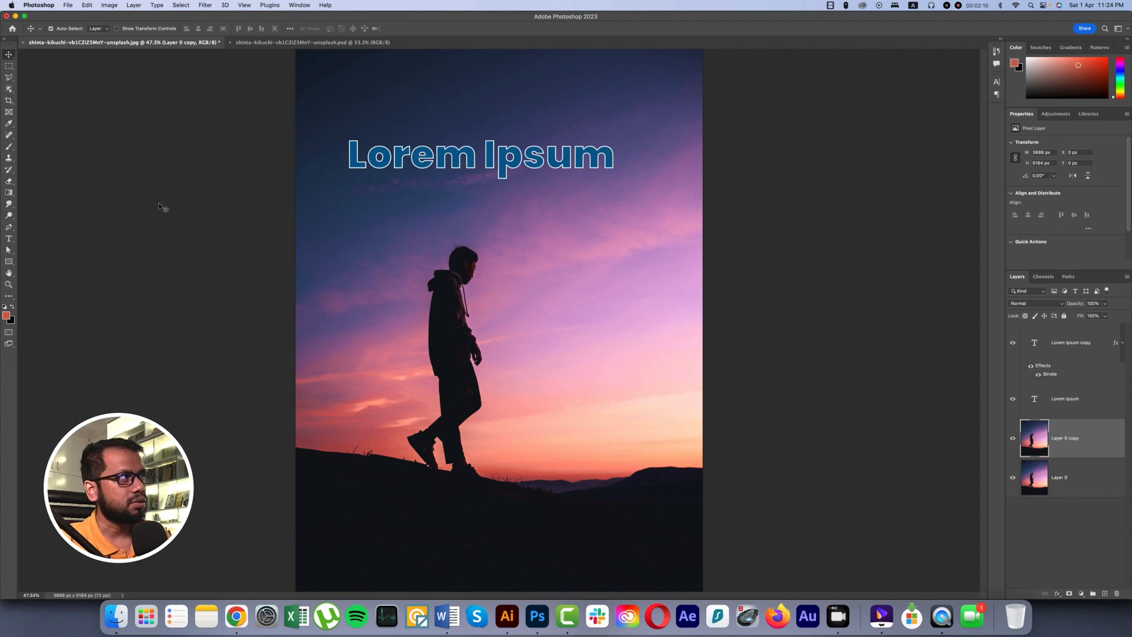
click(9, 89)
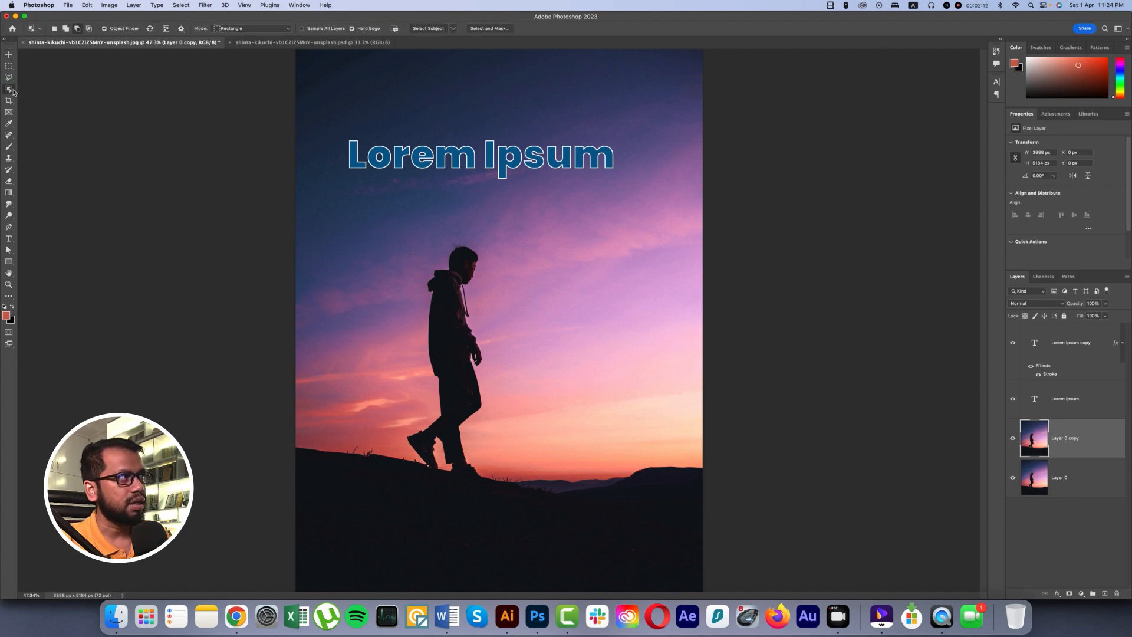
click(9, 89)
click(34, 88)
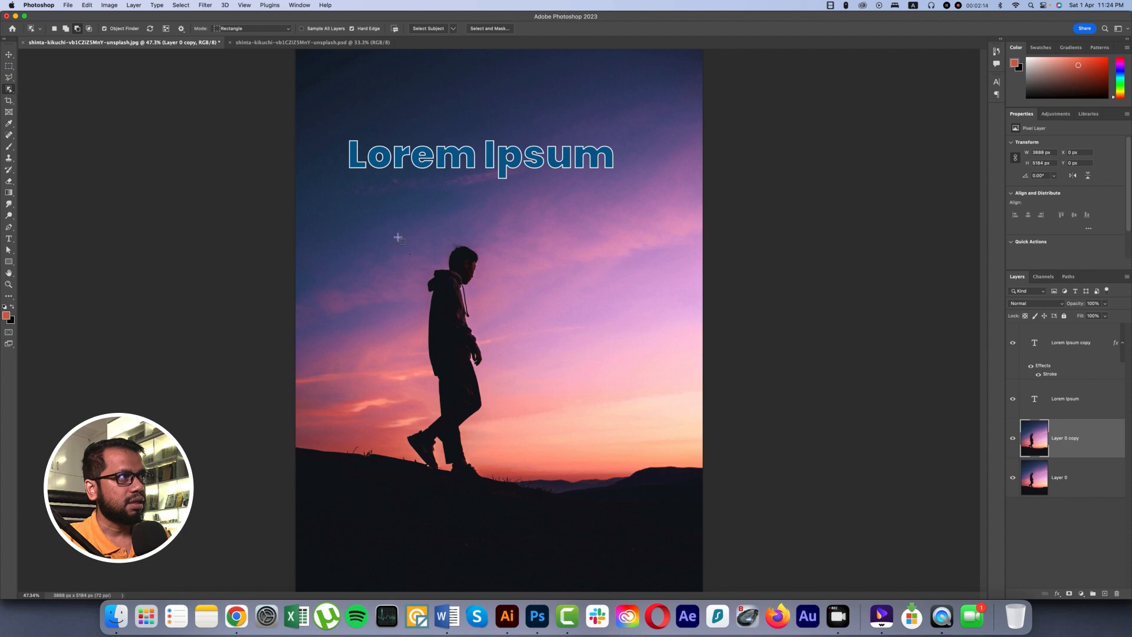
drag(398, 237, 529, 476)
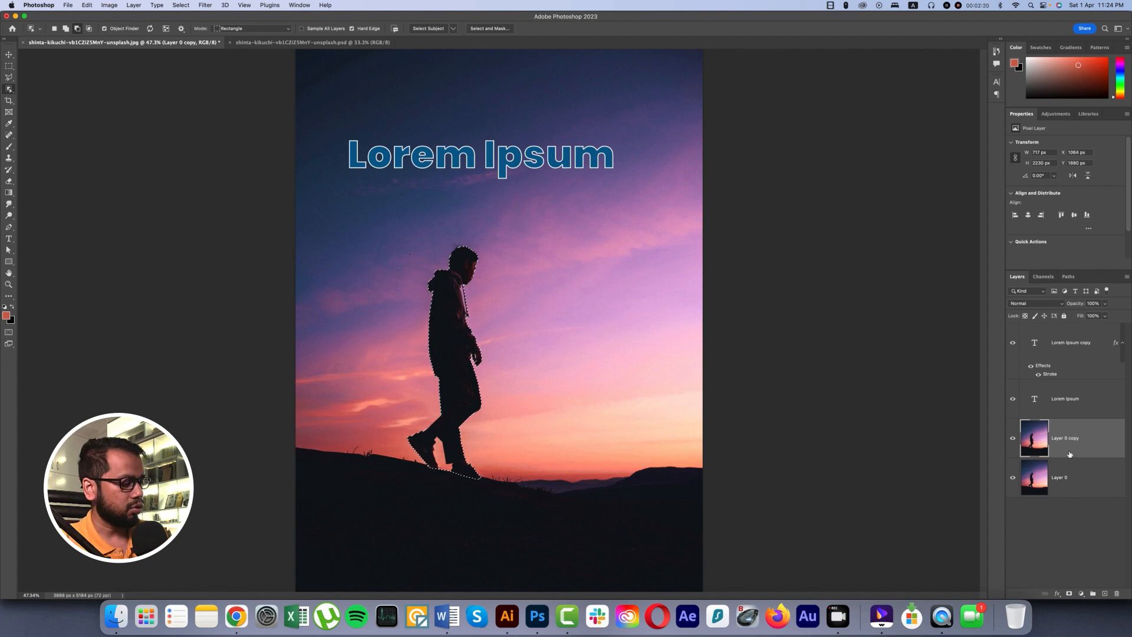
key(super+j)
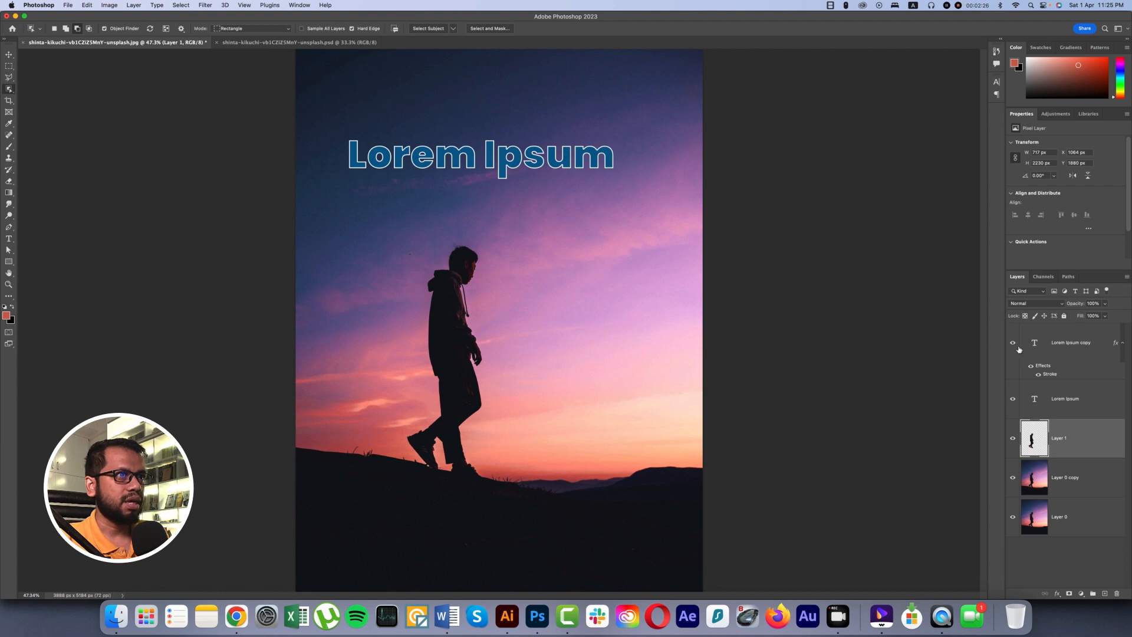
Rotate both Lorem Ipsum text layers together to read vertically upward and place them over the man's back.
click(1081, 345)
shift+click(1068, 404)
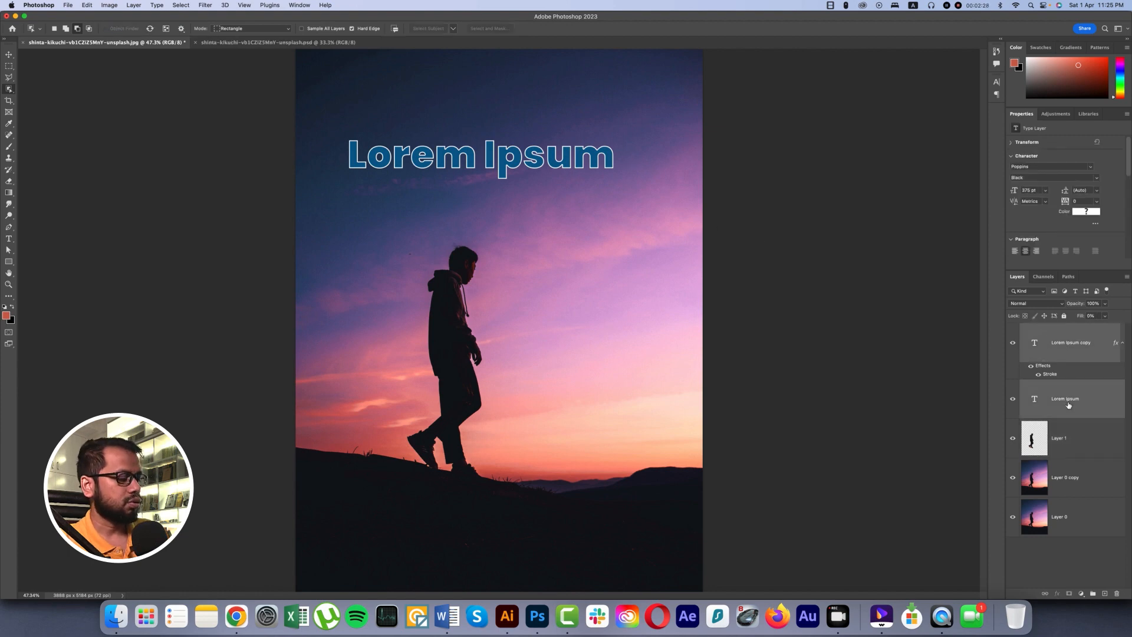
key(super+t)
drag(621, 164, 441, 302)
key(Return)
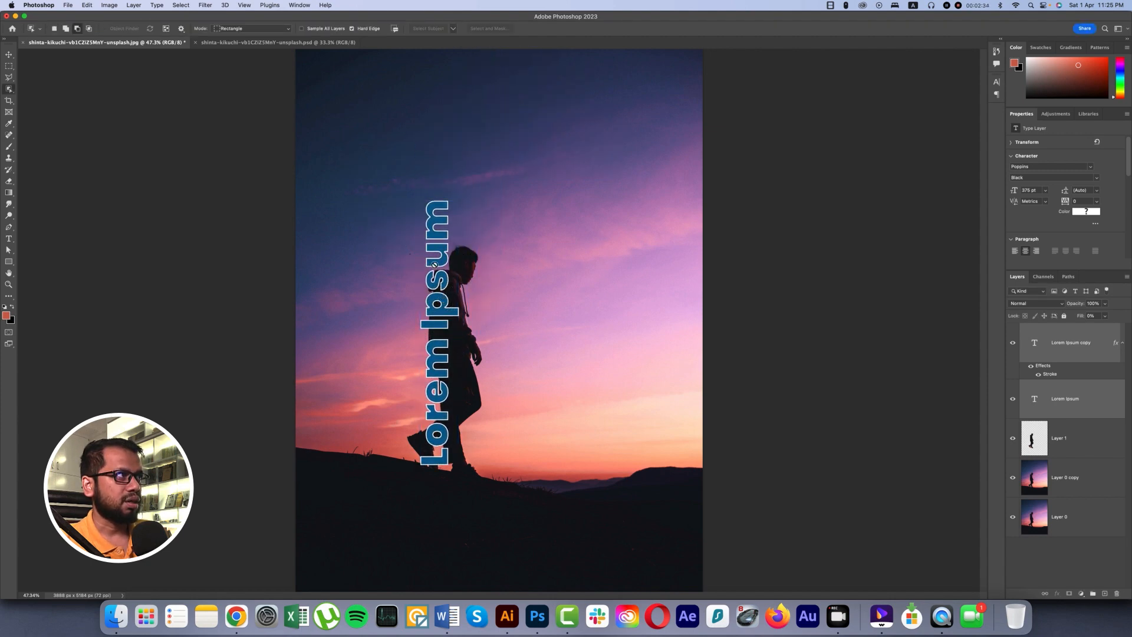
click(9, 54)
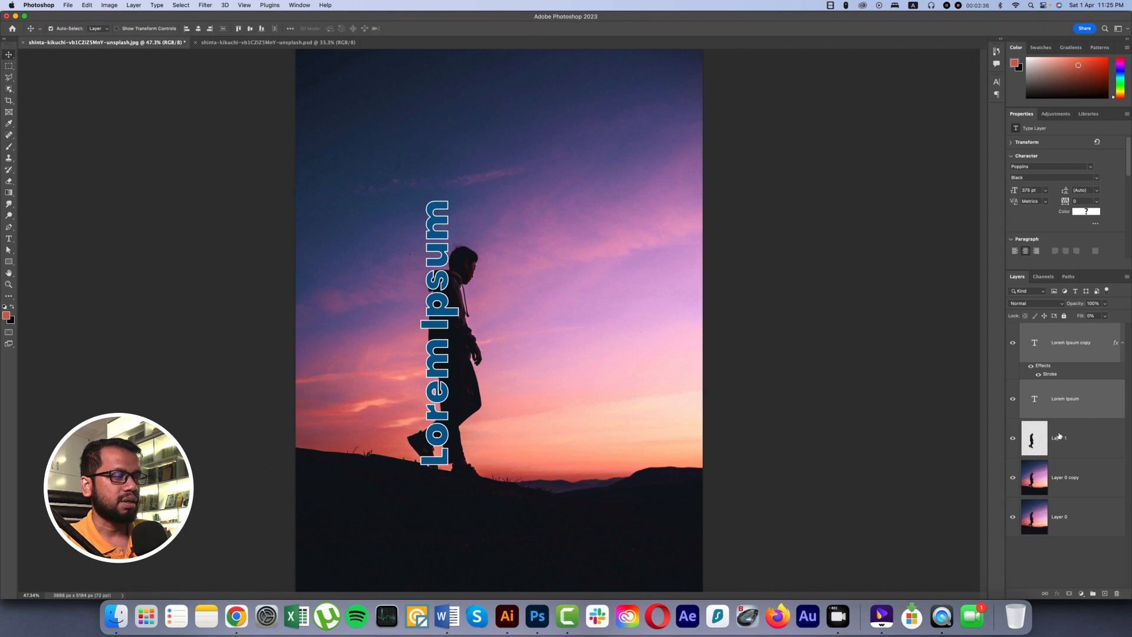
Check the man's cutout with both photo layers hidden, restore them, and move the cutout layer between the two text layers.
click(1082, 443)
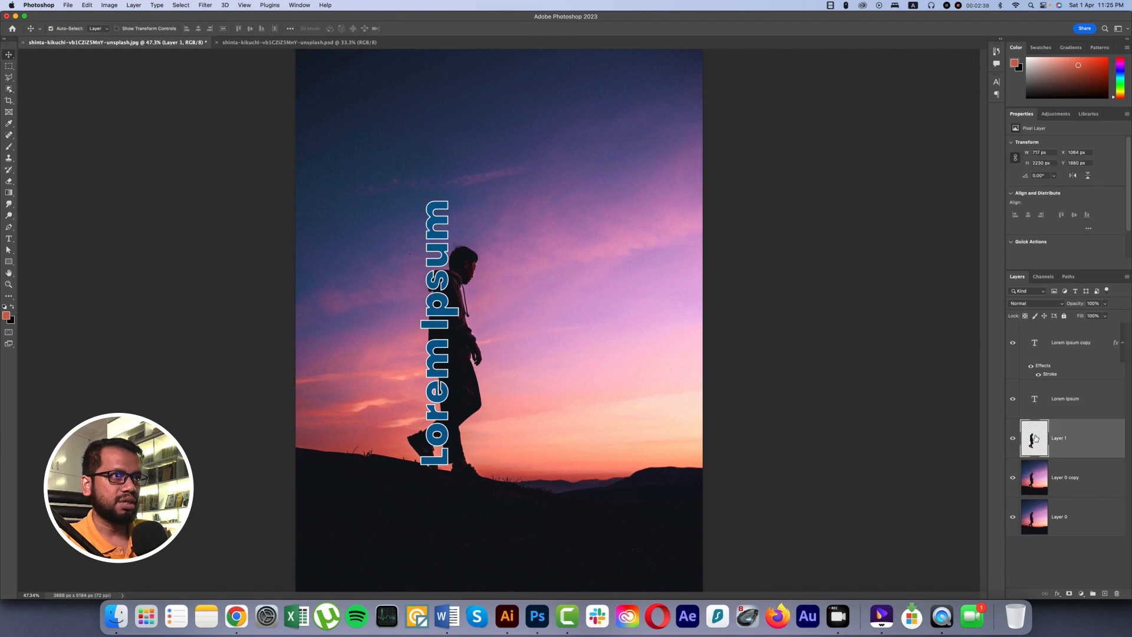
click(1013, 477)
click(1013, 517)
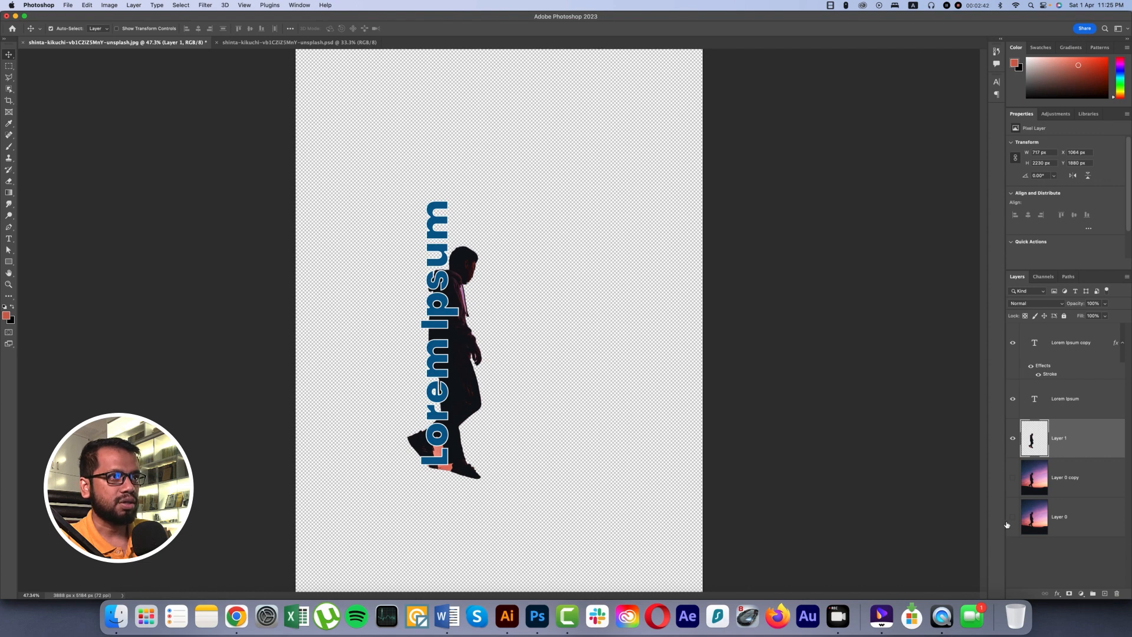
drag(1013, 517, 1012, 477)
drag(1072, 444, 1071, 387)
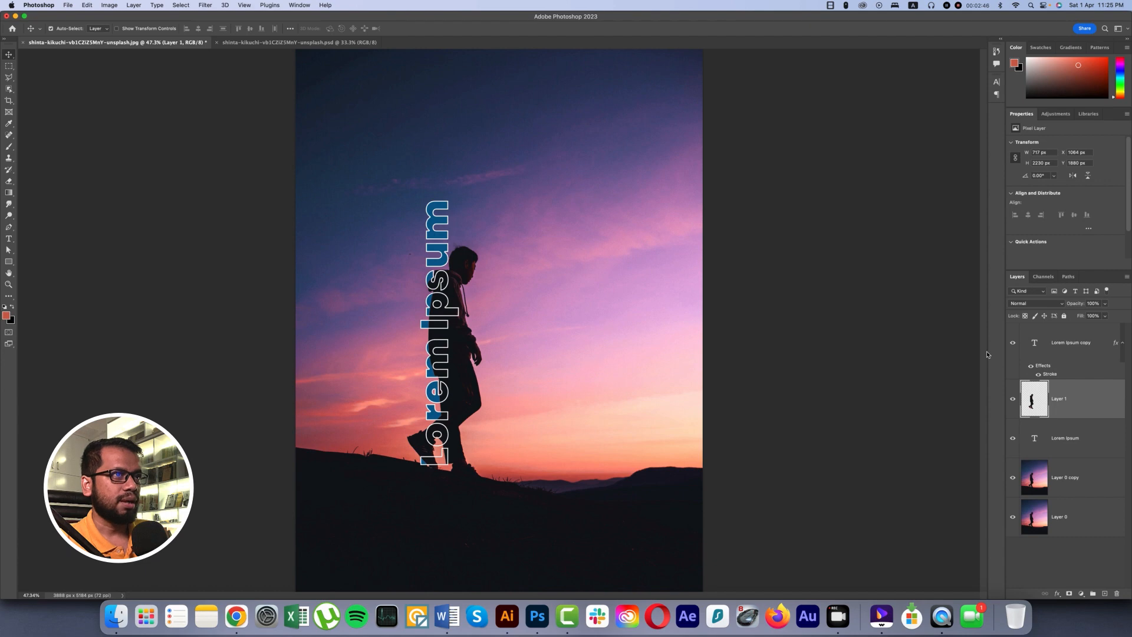
Toggle the solid Lorem Ipsum layer's visibility to compare it with the outlined text, and select the solid layer.
click(1068, 346)
click(1013, 438)
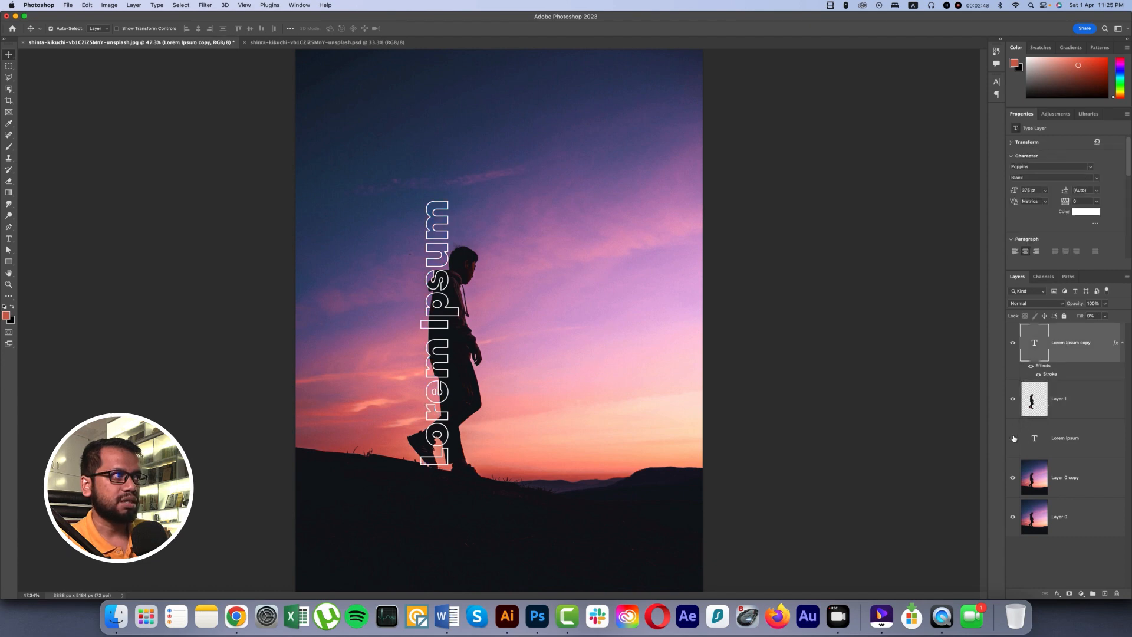
click(1013, 438)
click(1074, 442)
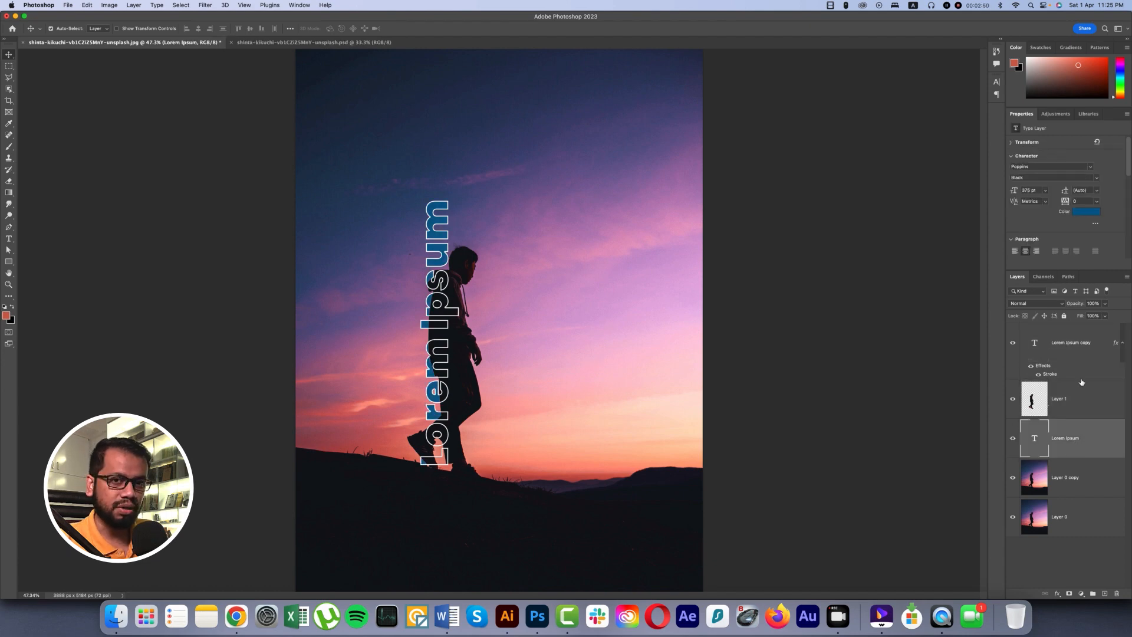
Set the solid Lorem Ipsum text color to white, ffffff.
click(1086, 212)
text(ffffff)
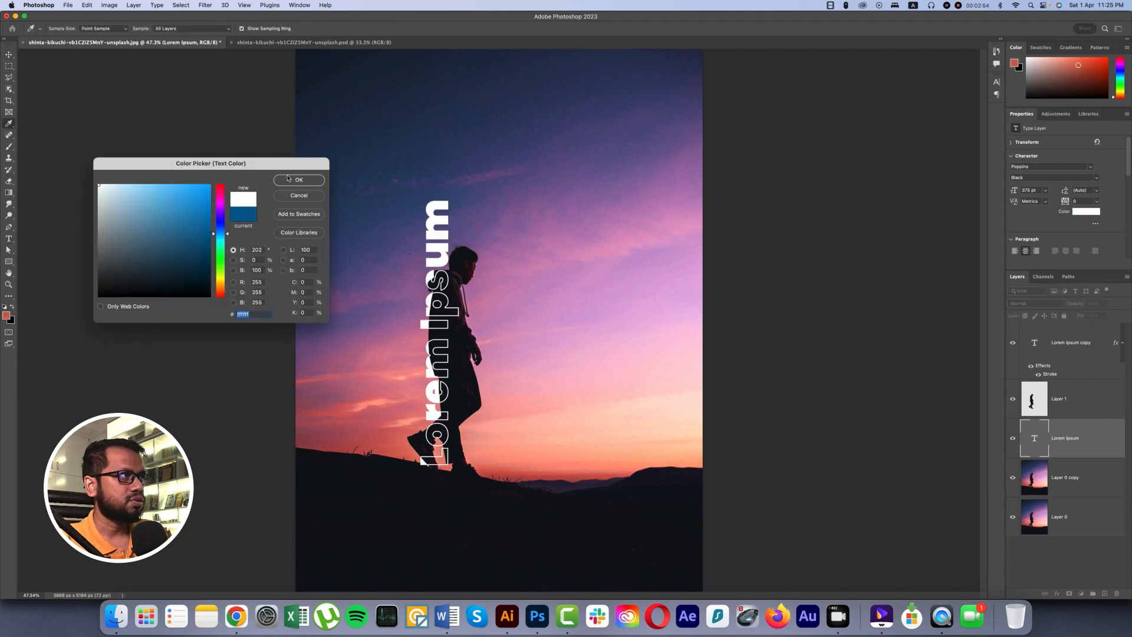
click(299, 180)
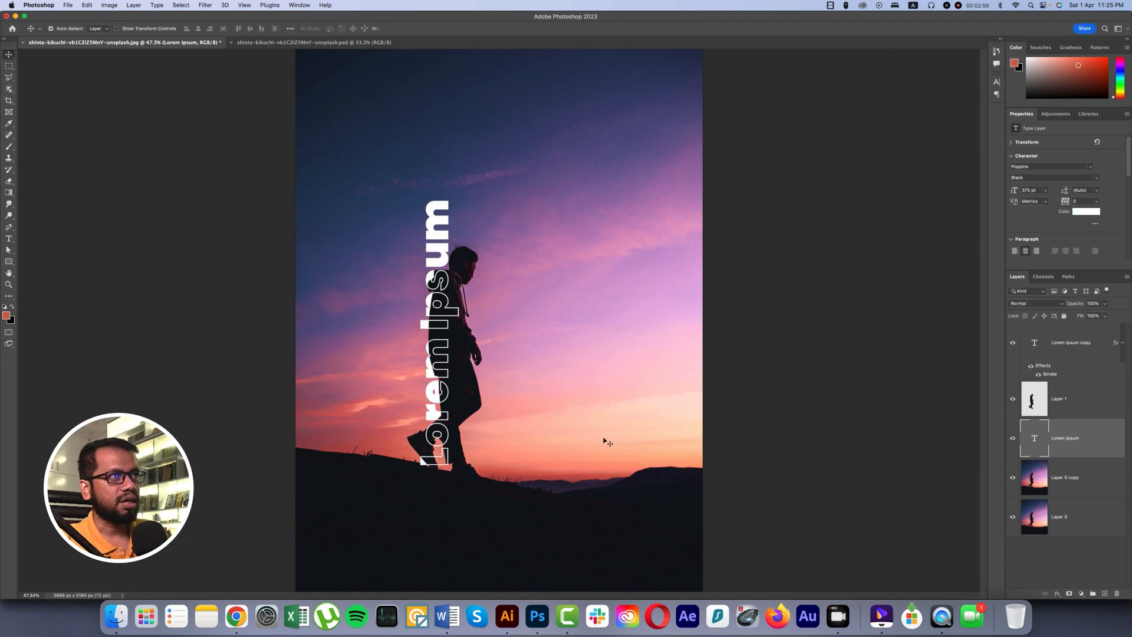
Scale both Lorem Ipsum text layers down together to about 354 pt and reposition them lower along the man's back.
super+click(1077, 351)
key(super+t)
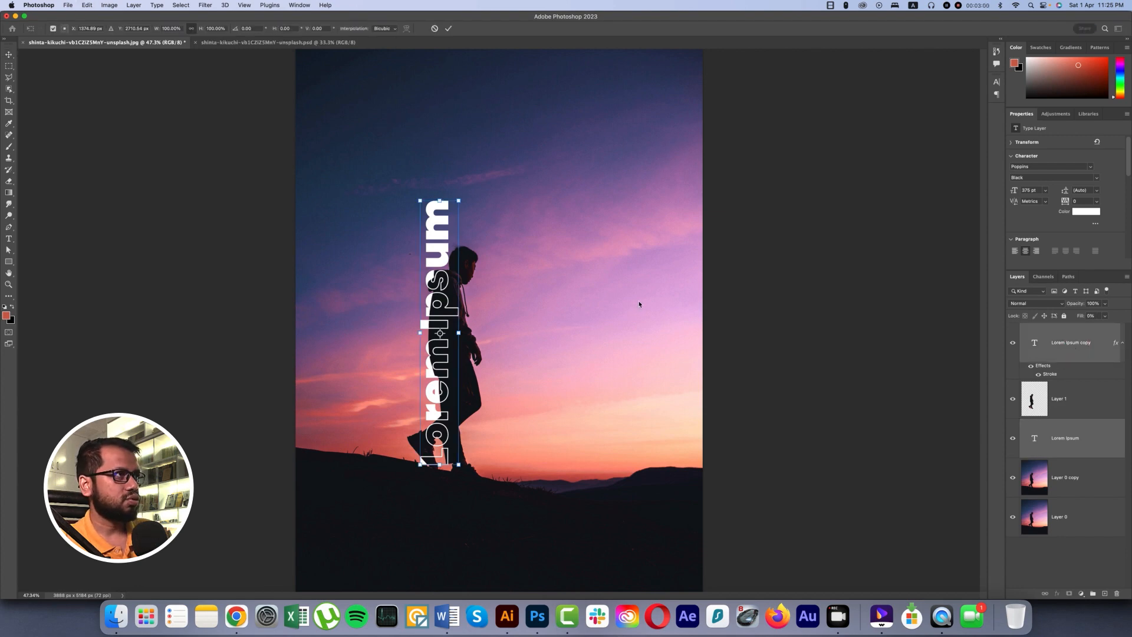
drag(442, 209, 451, 254)
mouse_move(442, 313)
mouse_down()
mouse_move(428, 313)
mouse_move(475, 313)
mouse_move(443, 316)
mouse_up()
drag(425, 356, 420, 356)
key(Return)
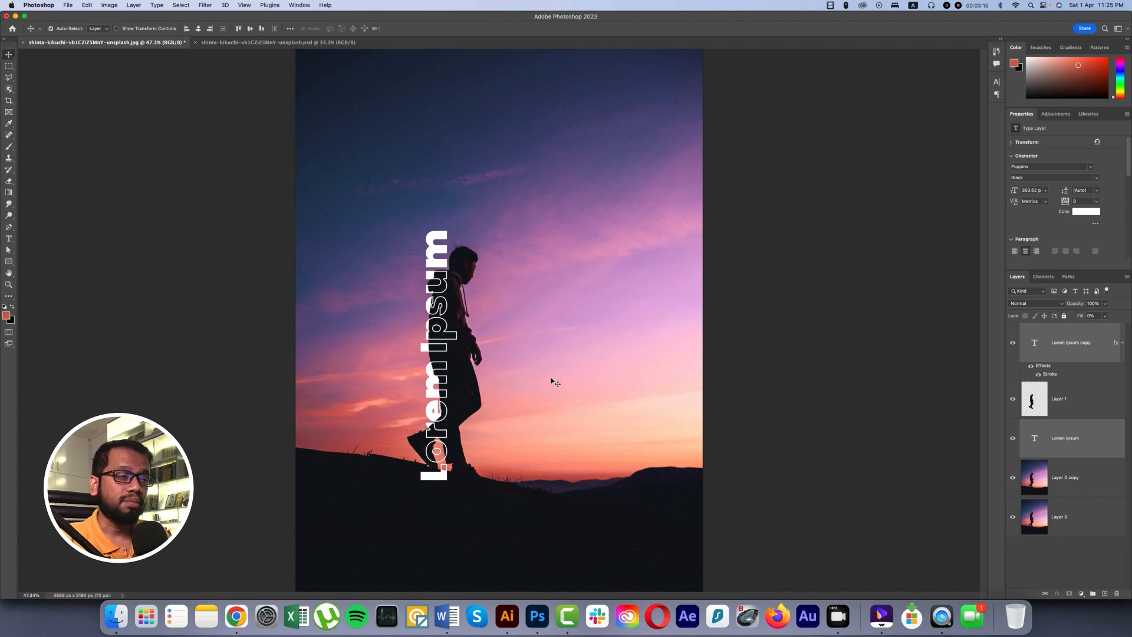
Delete the outlined and the solid Lorem Ipsum text layers.
click(1073, 357)
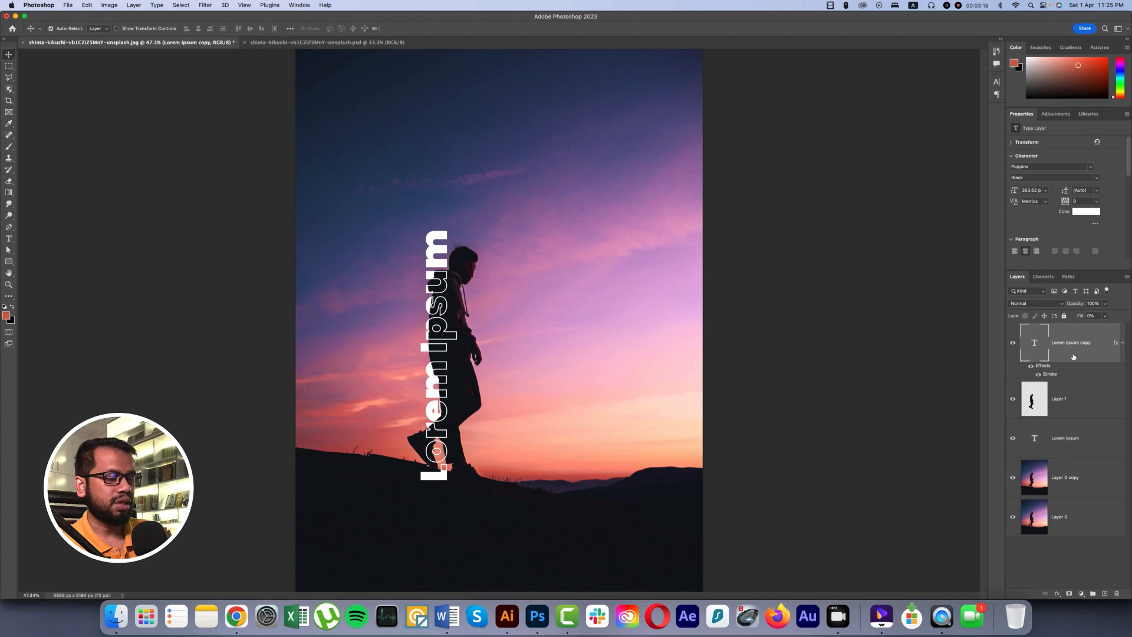
key(BackSpace)
click(1075, 379)
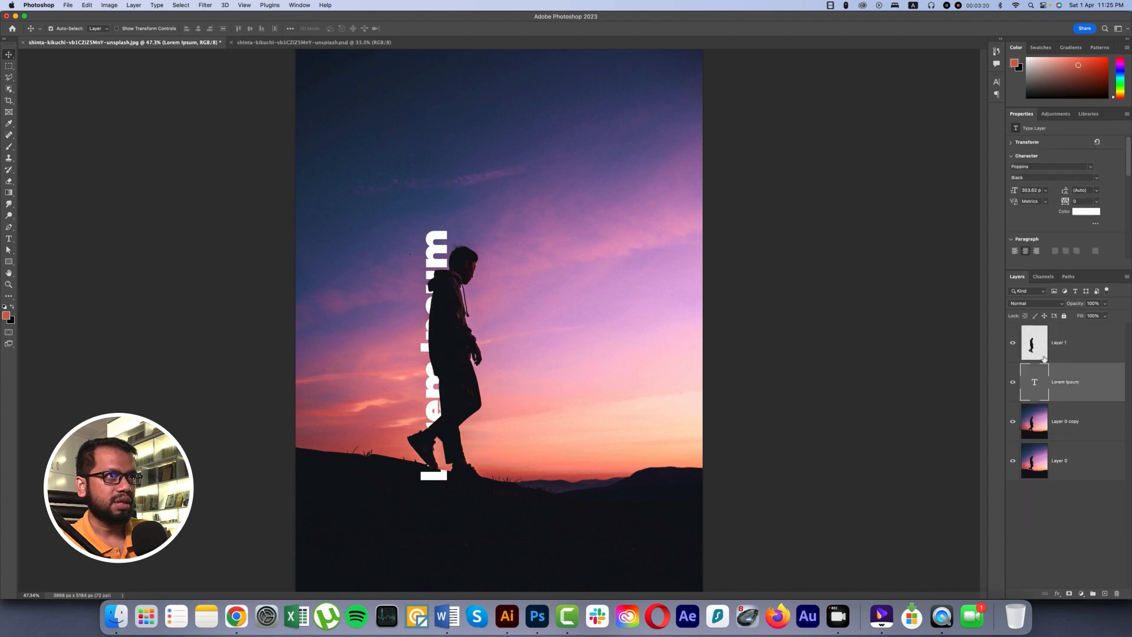
key(BackSpace)
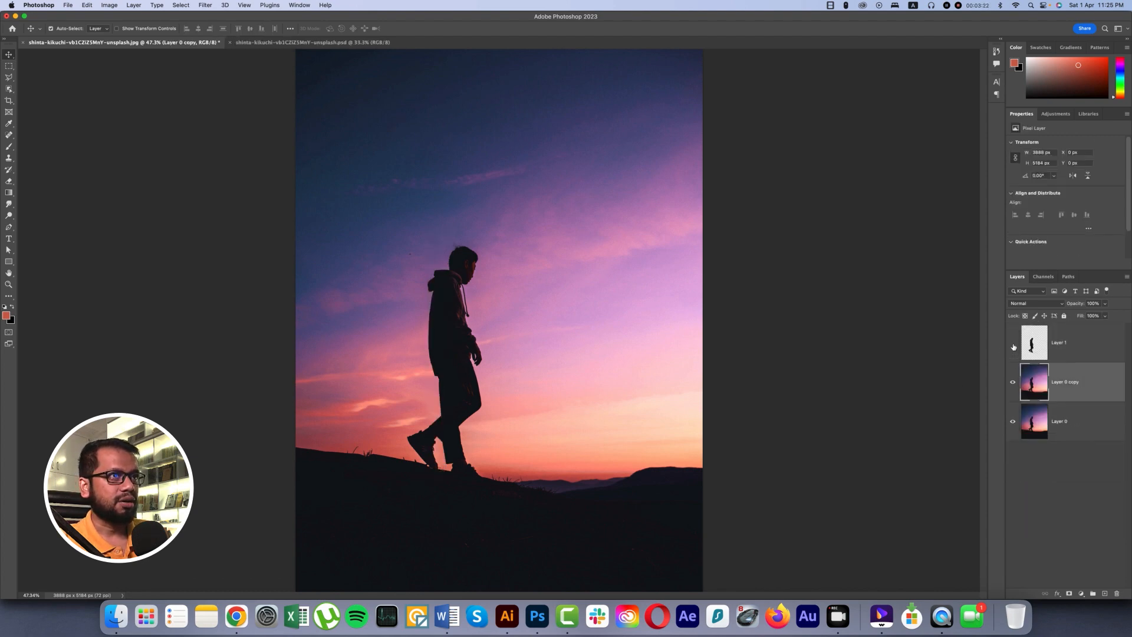
Check the man's cutout on Layer 1 by hiding both photo layers, and restore their visibility.
click(1011, 382)
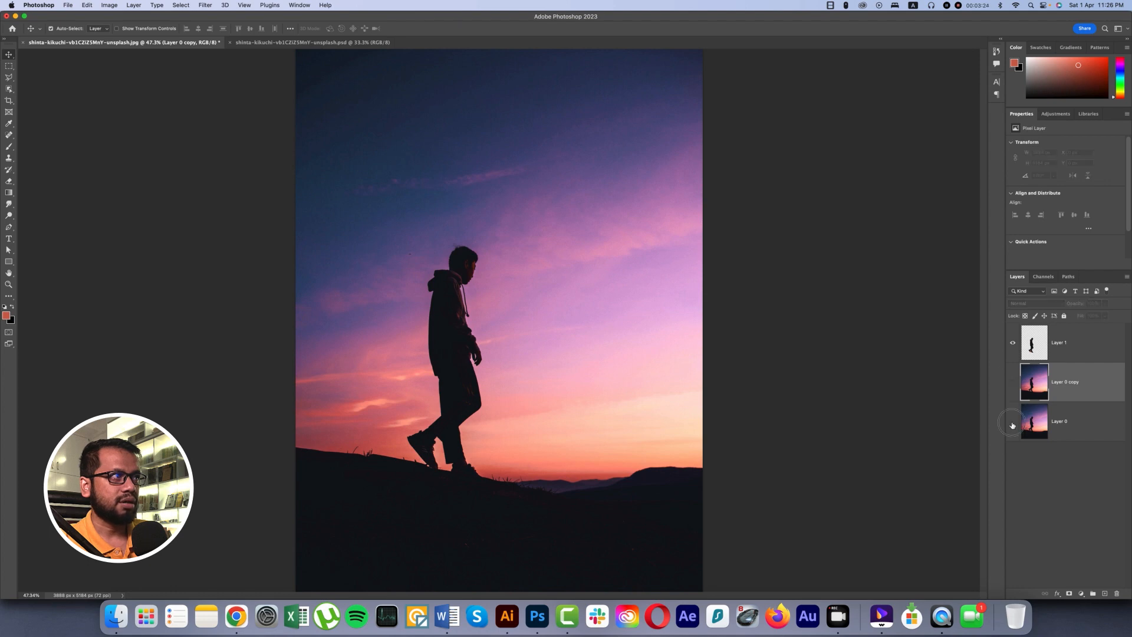
click(1012, 421)
click(1012, 421)
click(1014, 383)
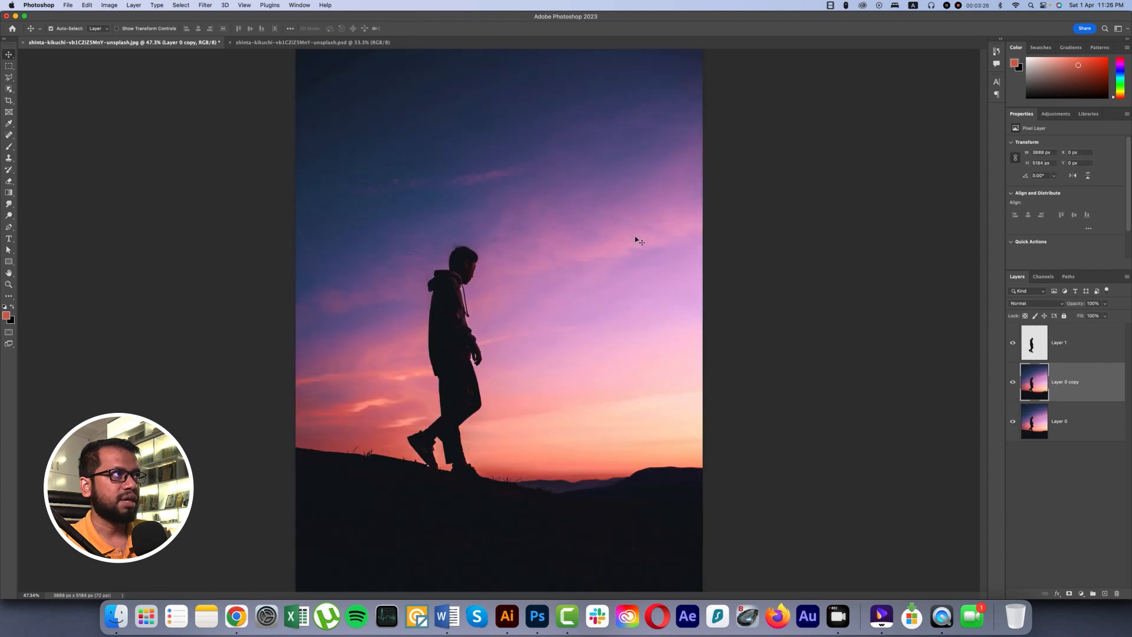
Add the Bengali text একাকী in the upper sky, between the photo and the man's cutout, using the Avro Keyboard input source.
click(9, 239)
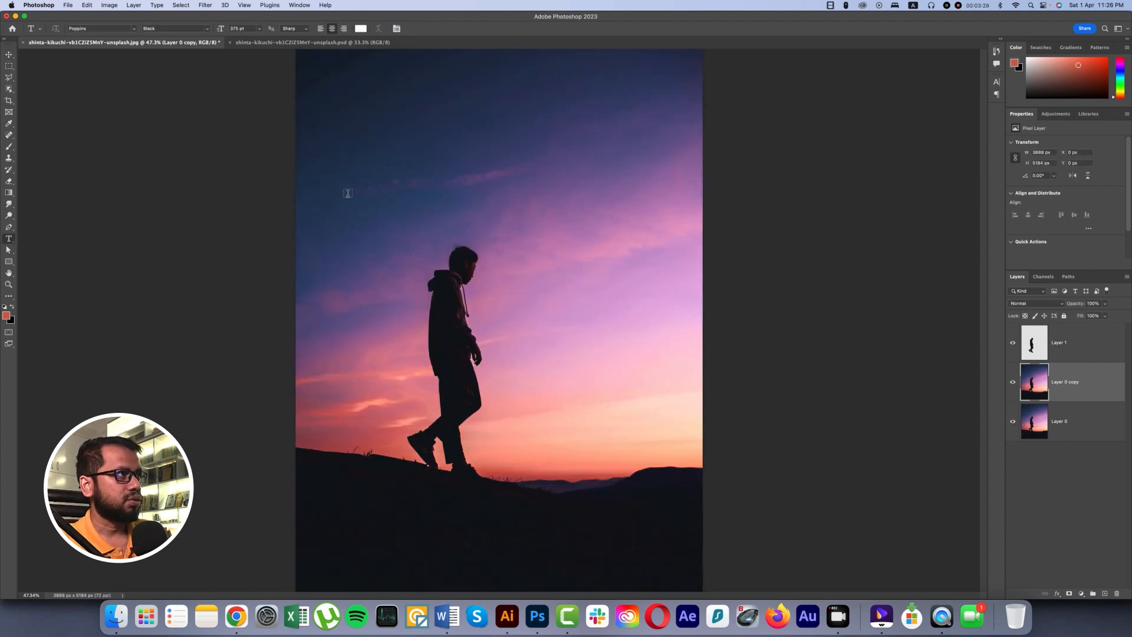
click(386, 172)
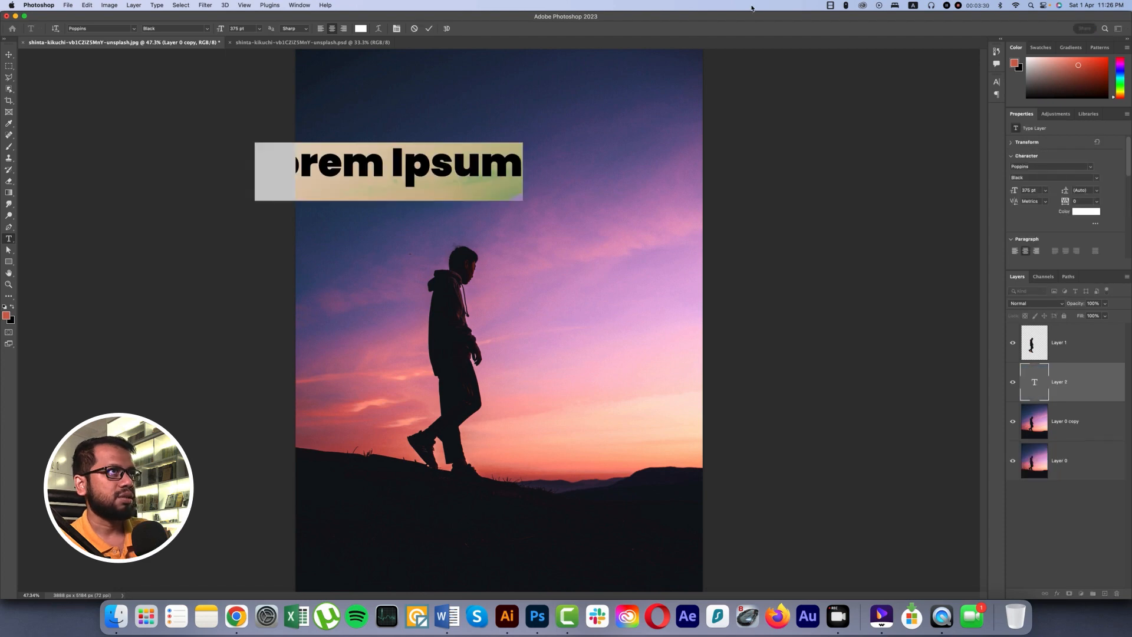
click(912, 6)
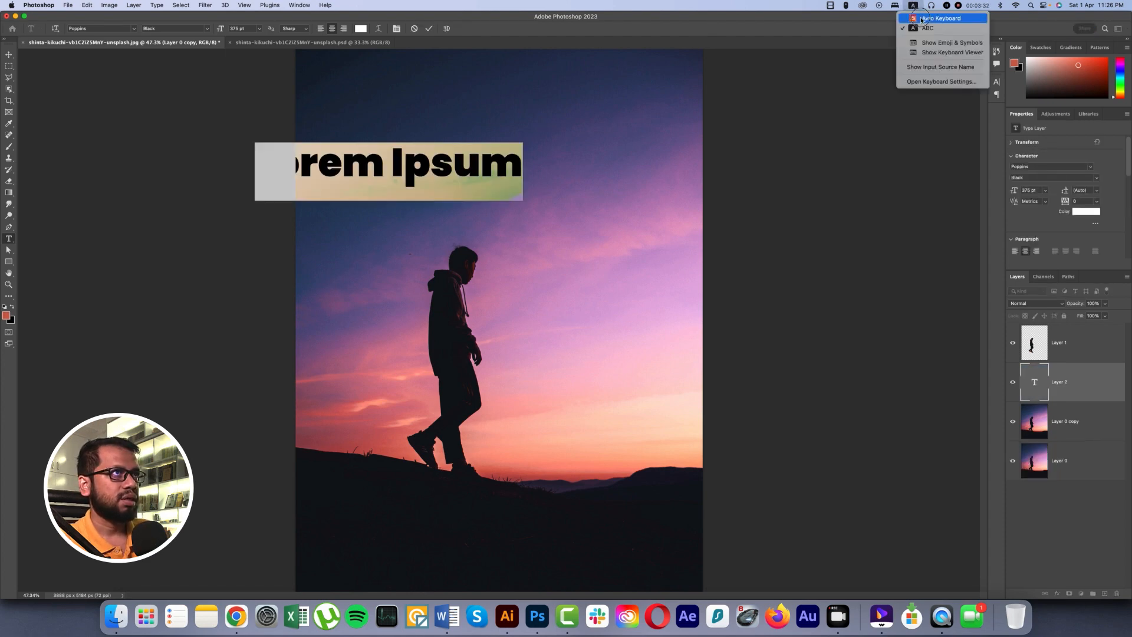
click(929, 22)
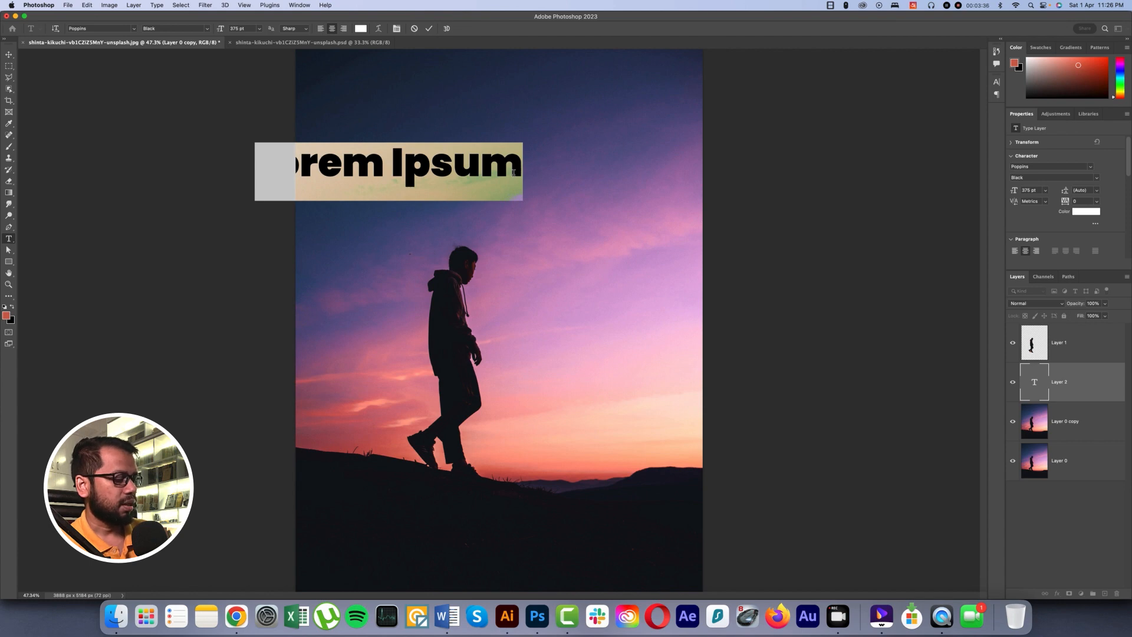
text(eka)
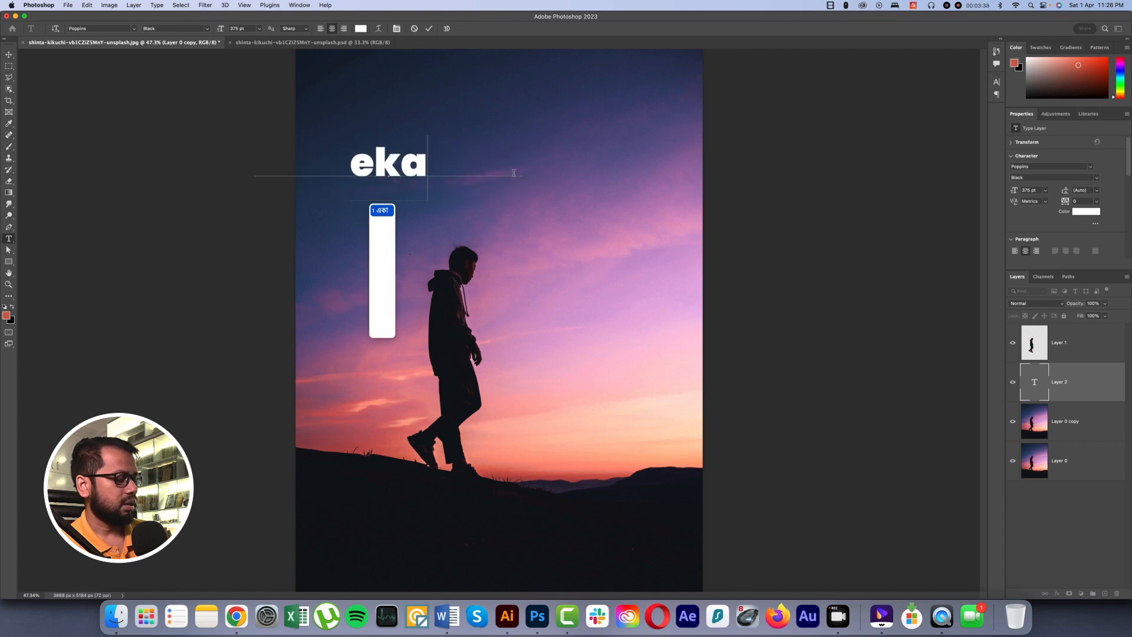
text(ki)
key(Return)
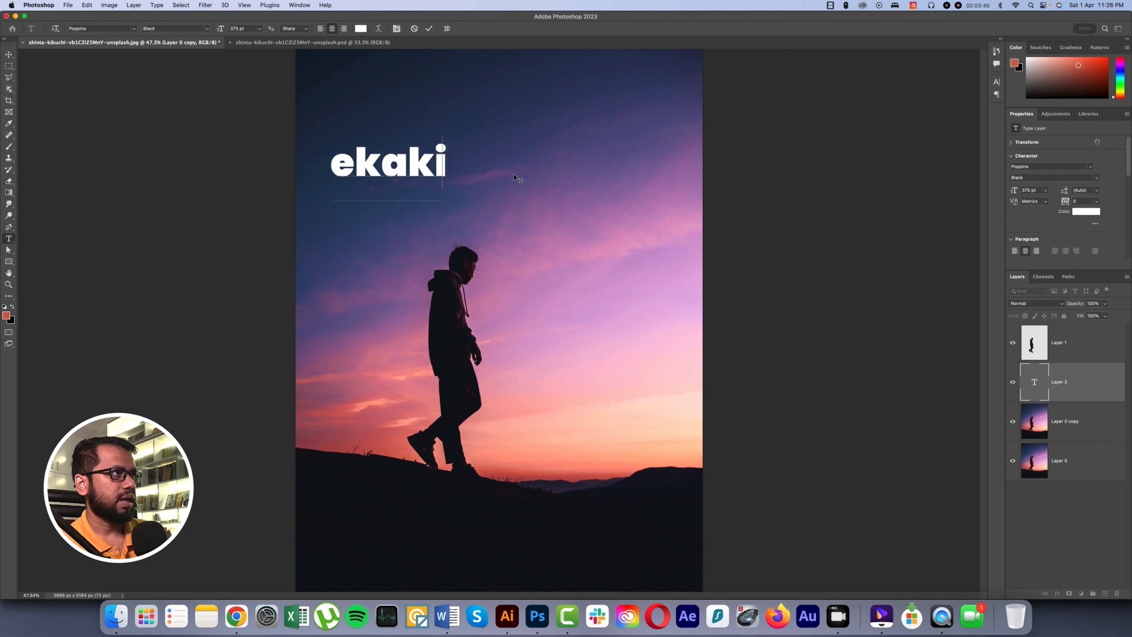
Switch the input source back to ABC and set the whole একাকী text to the font Hind Siliguri Bold.
key(super+a)
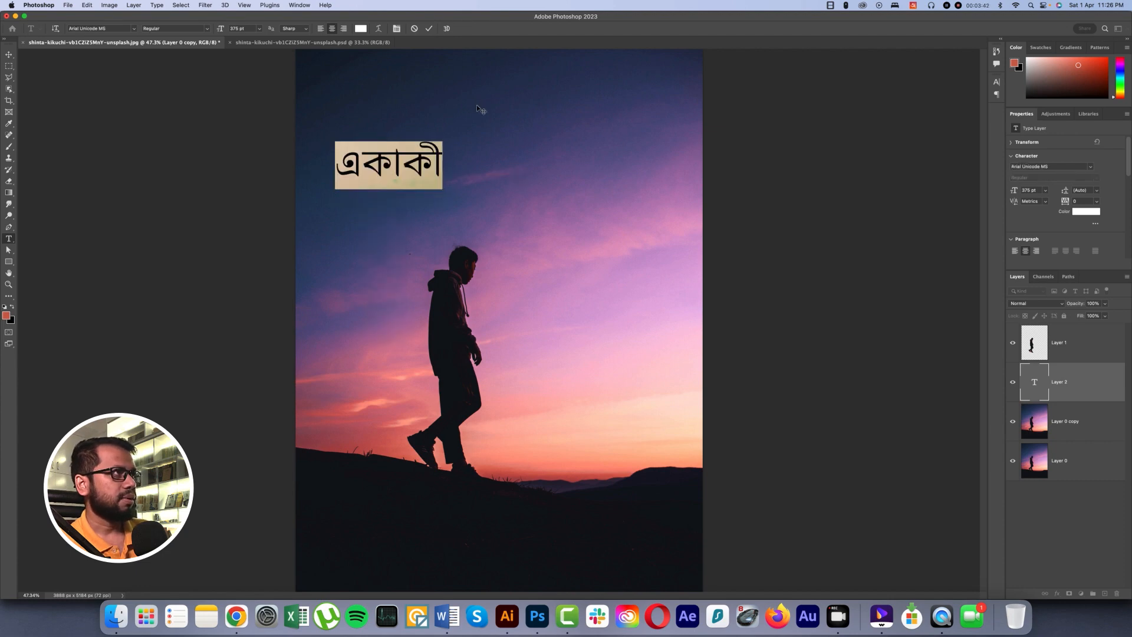
click(135, 29)
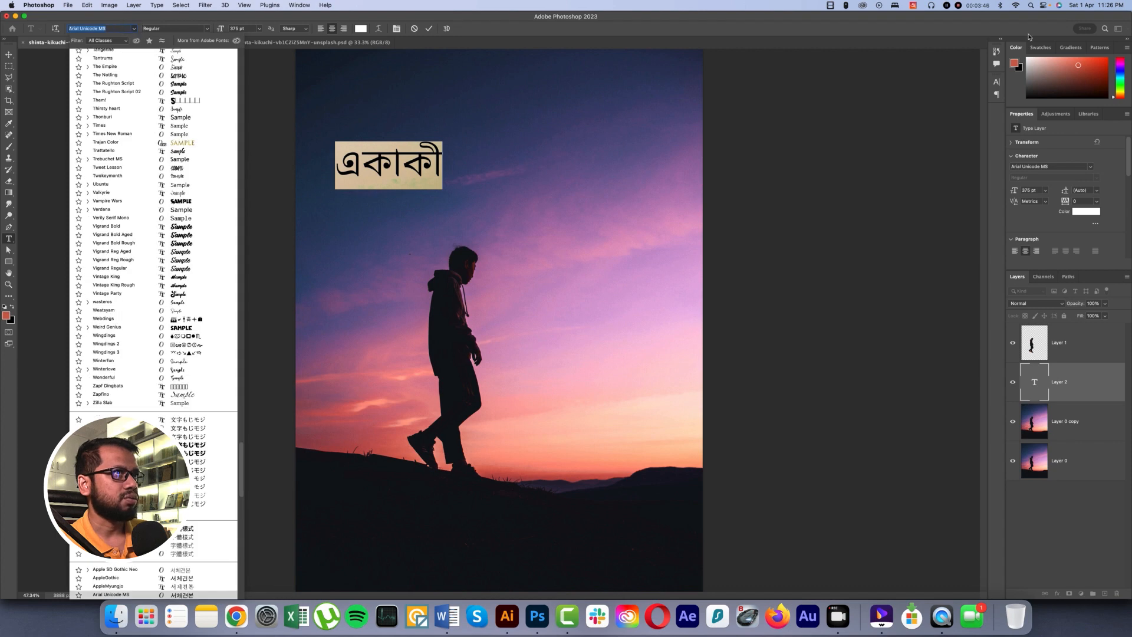
click(910, 9)
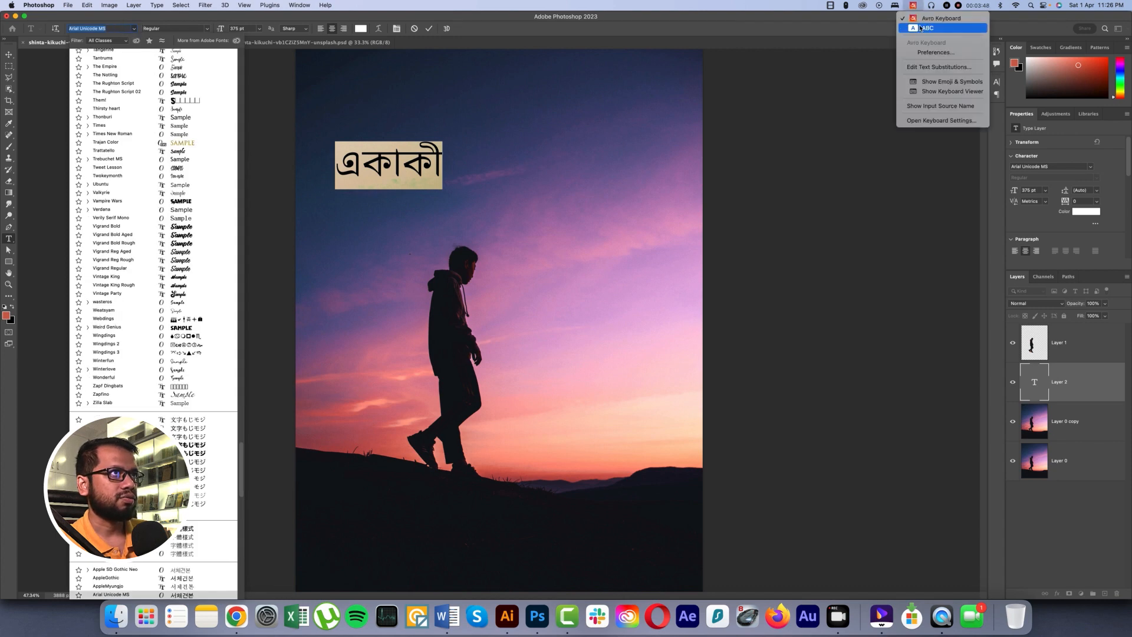
click(929, 27)
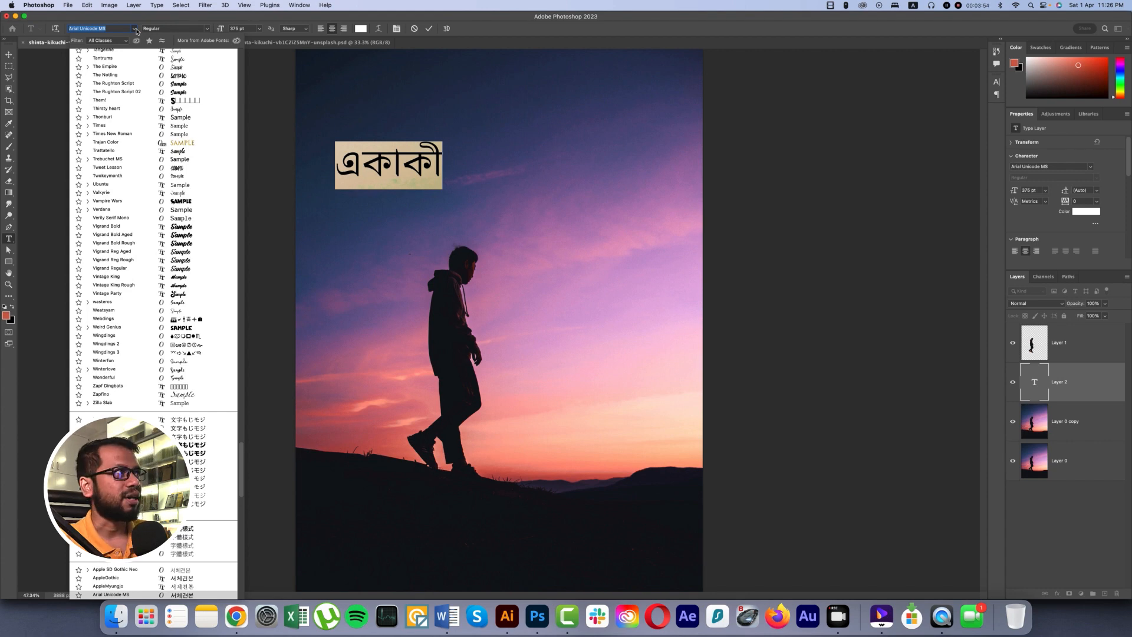
text(h)
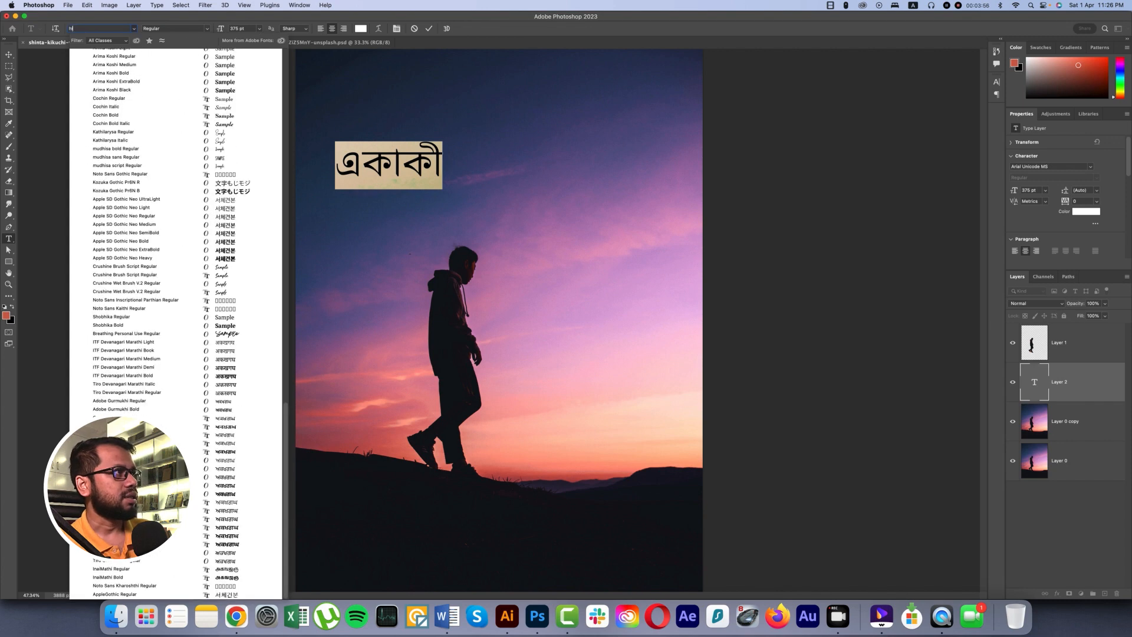
text(in)
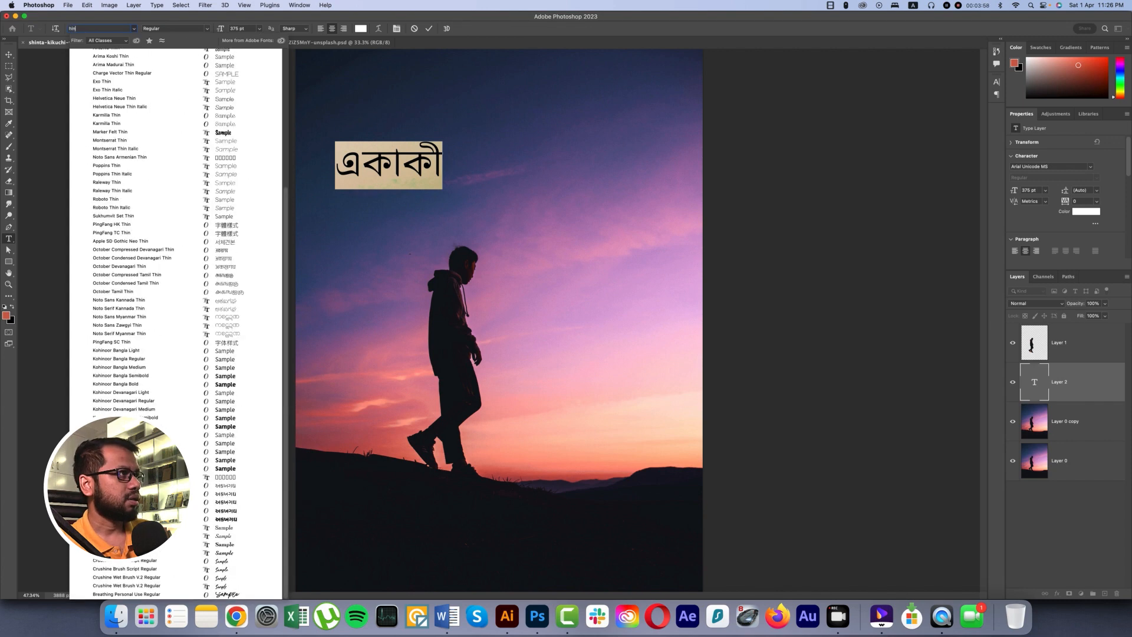
text(d Siliguri)
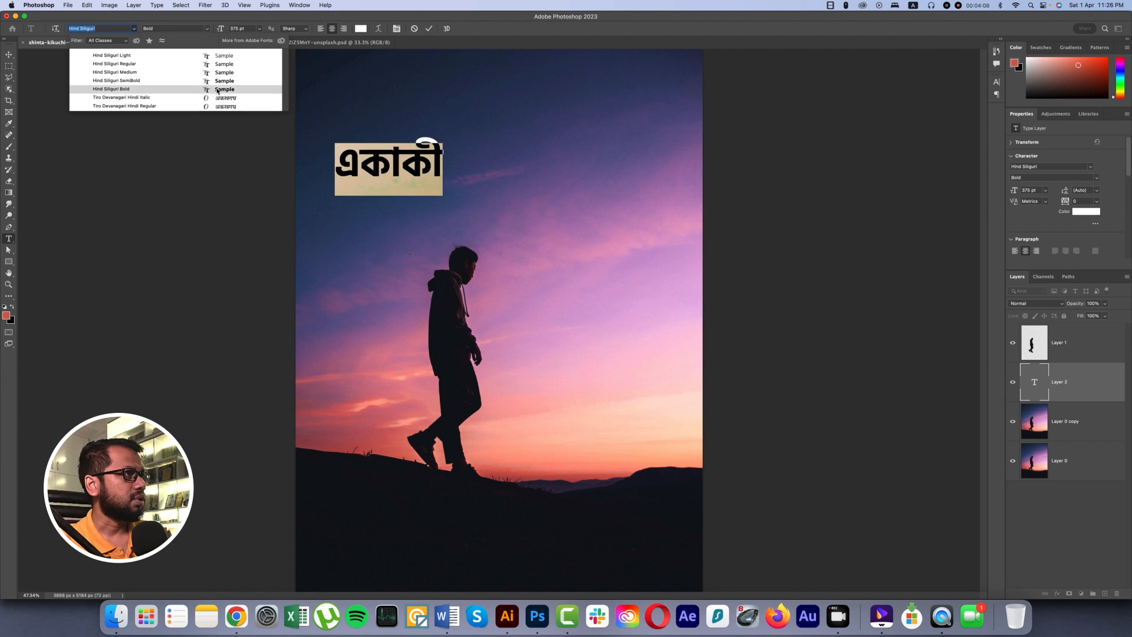
click(217, 89)
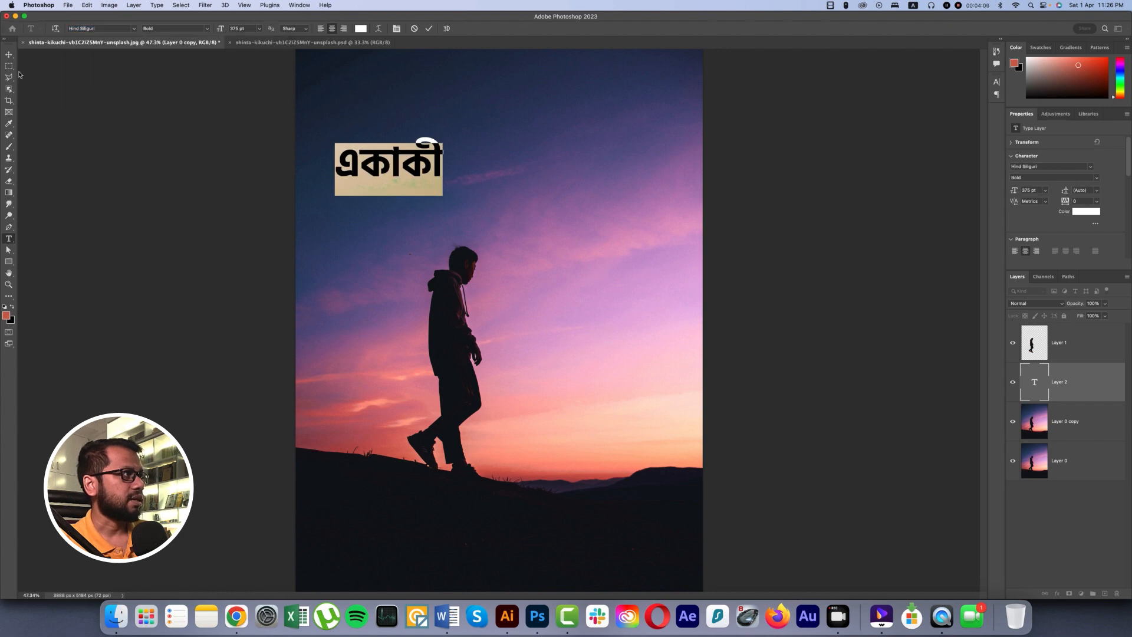
Rotate the একাকী text -90°, scale it to about 165%, and place it vertically behind the man's back.
click(9, 55)
key(super+t)
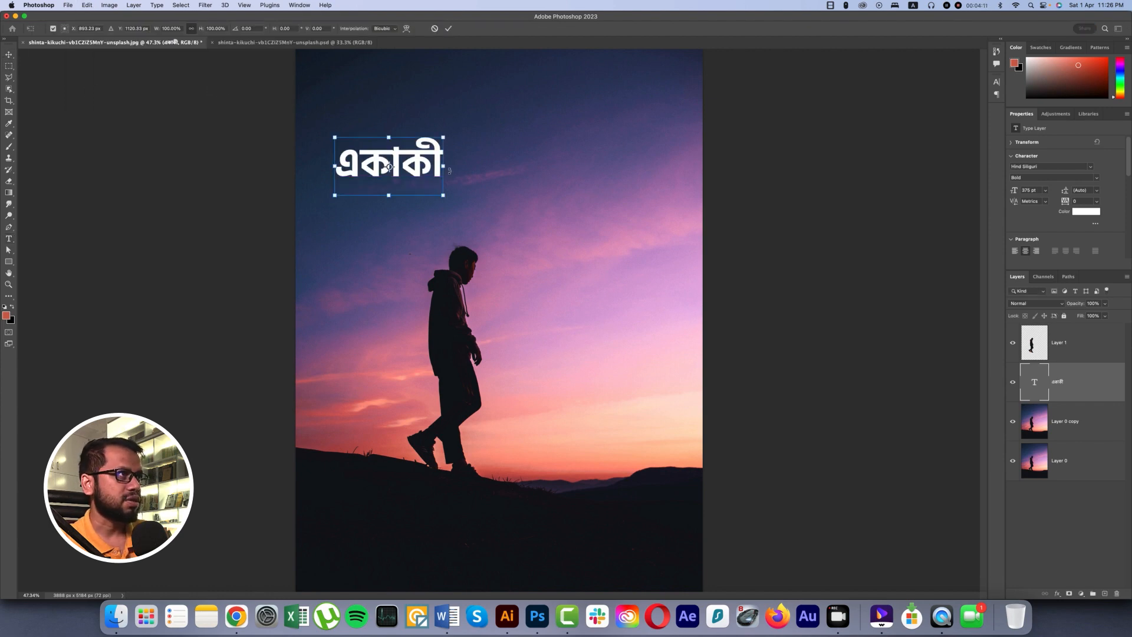
drag(442, 166, 444, 305)
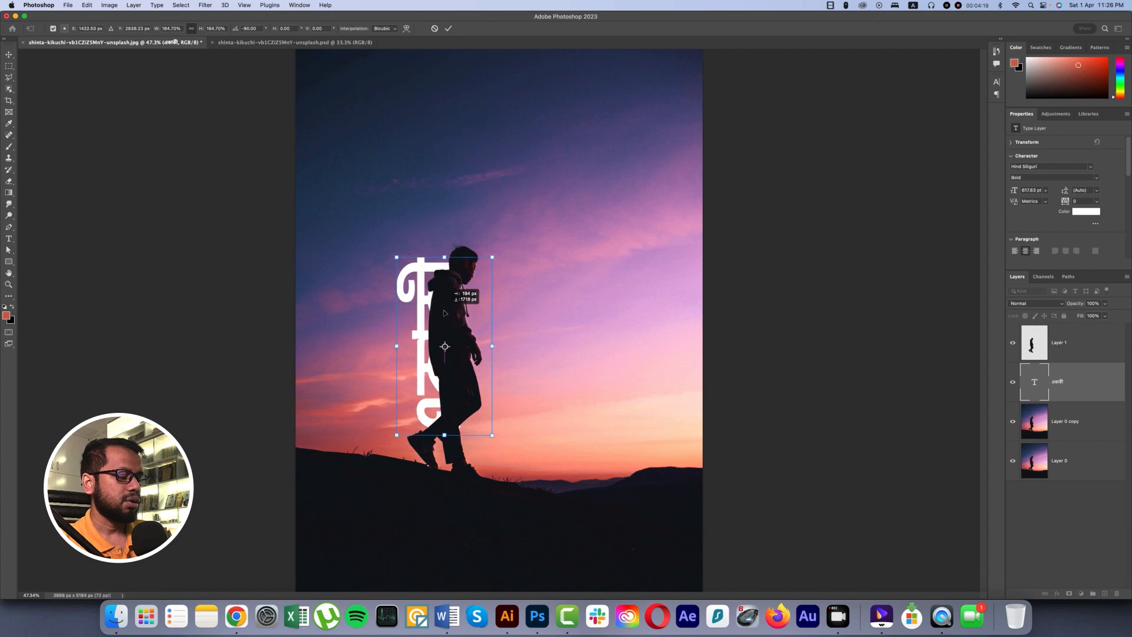
key(Return)
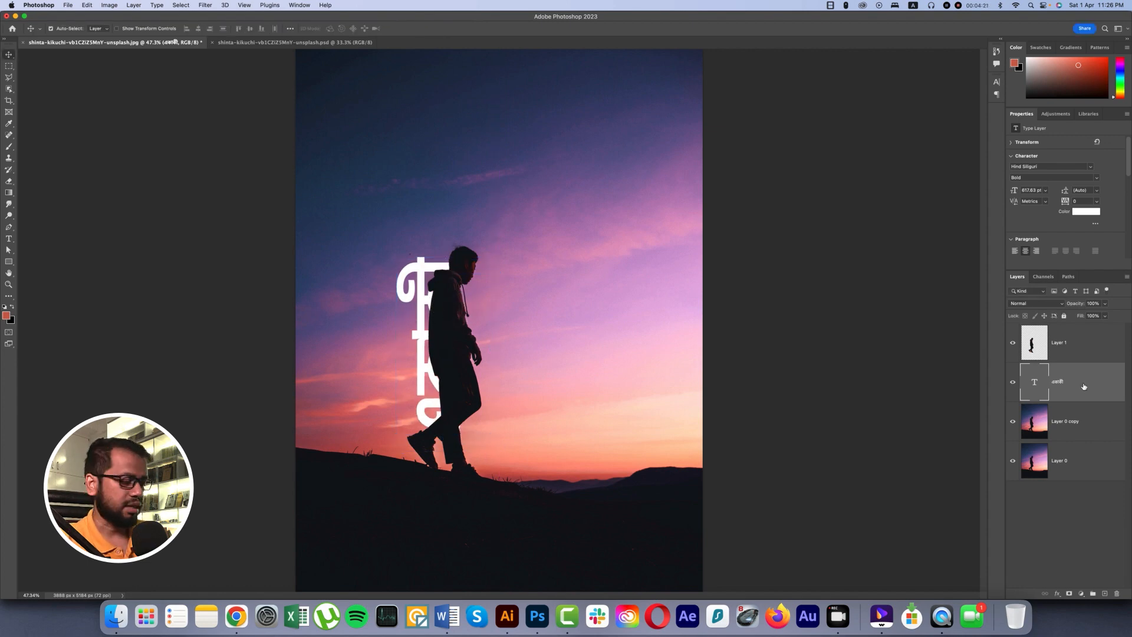
Place a duplicate of the একাকী text layer above the man's cutout and set the duplicate's fill to 0%.
key(super+j)
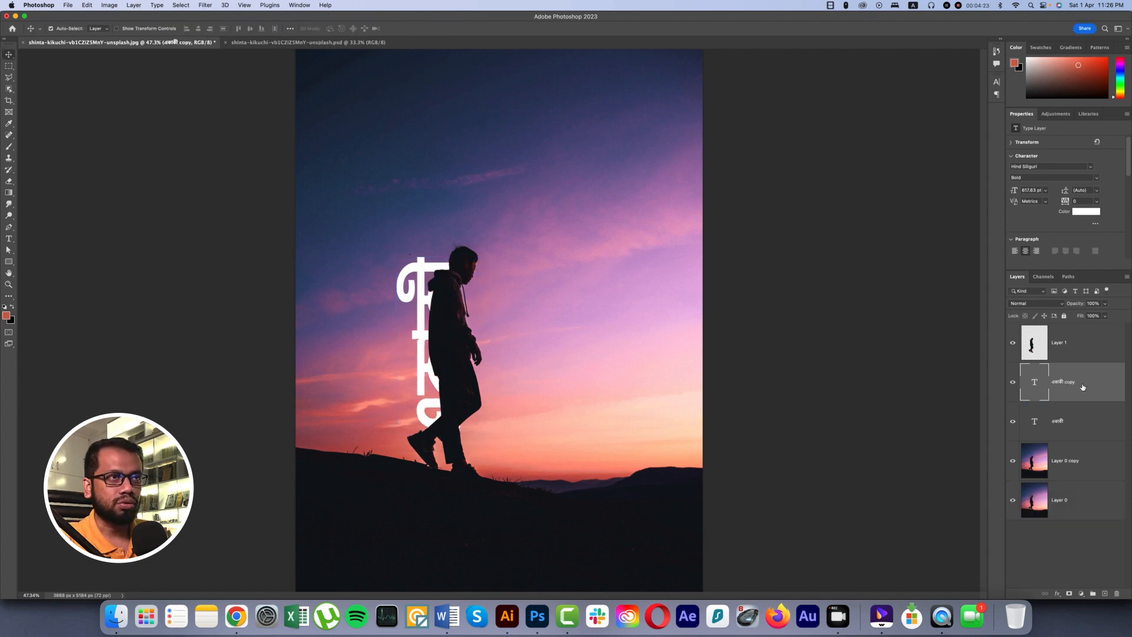
drag(1082, 387, 1064, 328)
click(1105, 316)
Add a white stroke positioned Outside to the duplicate একাকী text layer, and select both Bengali text layers together.
right_click(1094, 354)
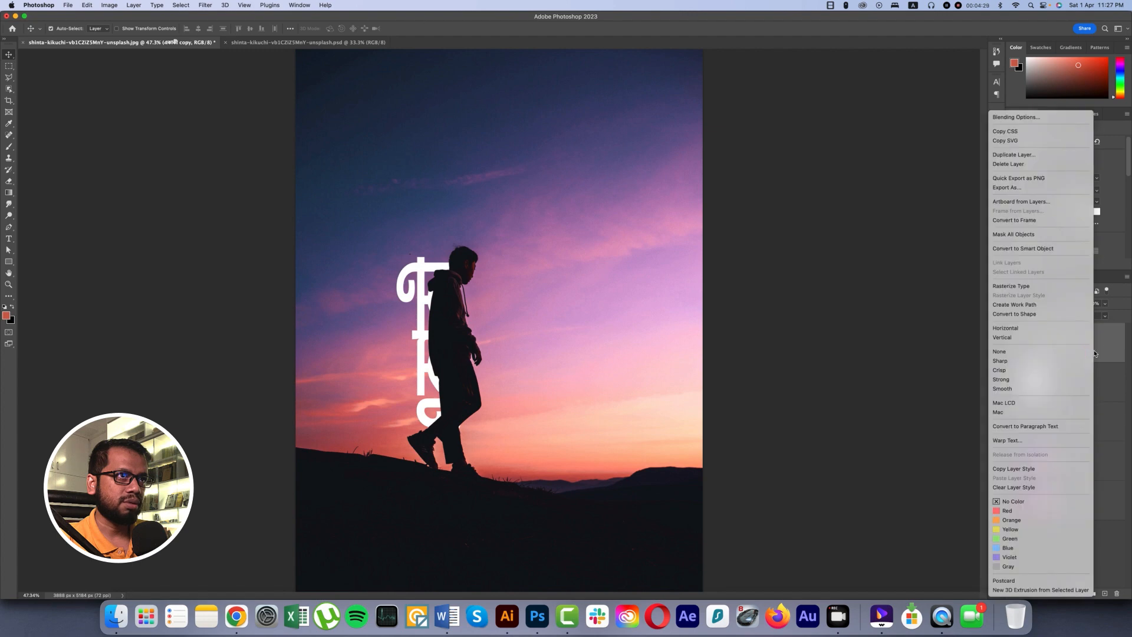
click(1016, 118)
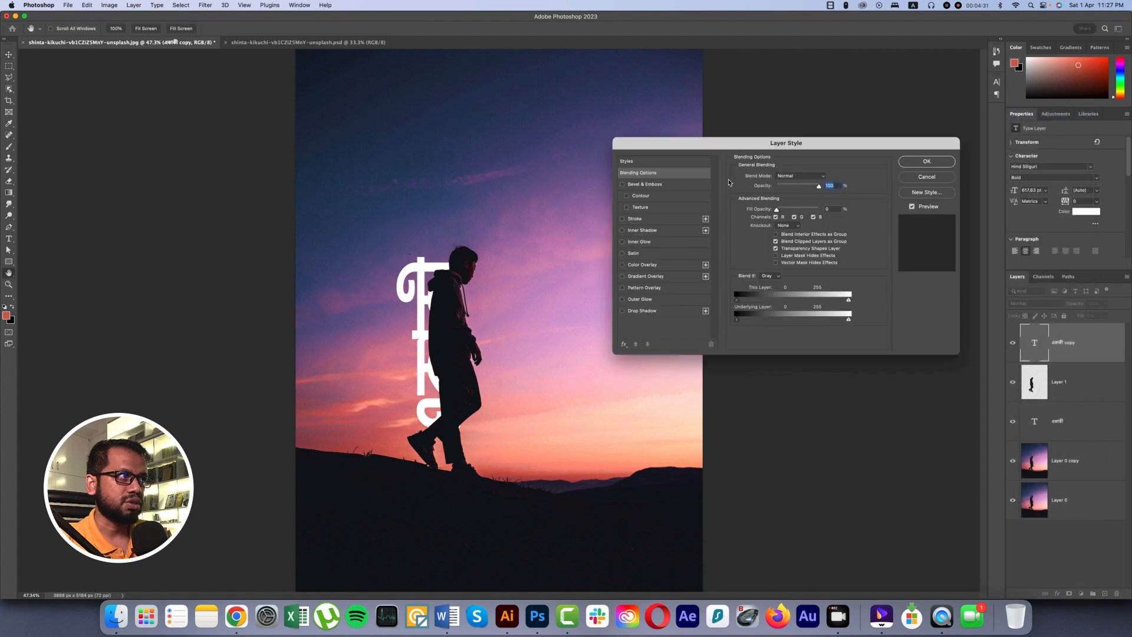
click(622, 219)
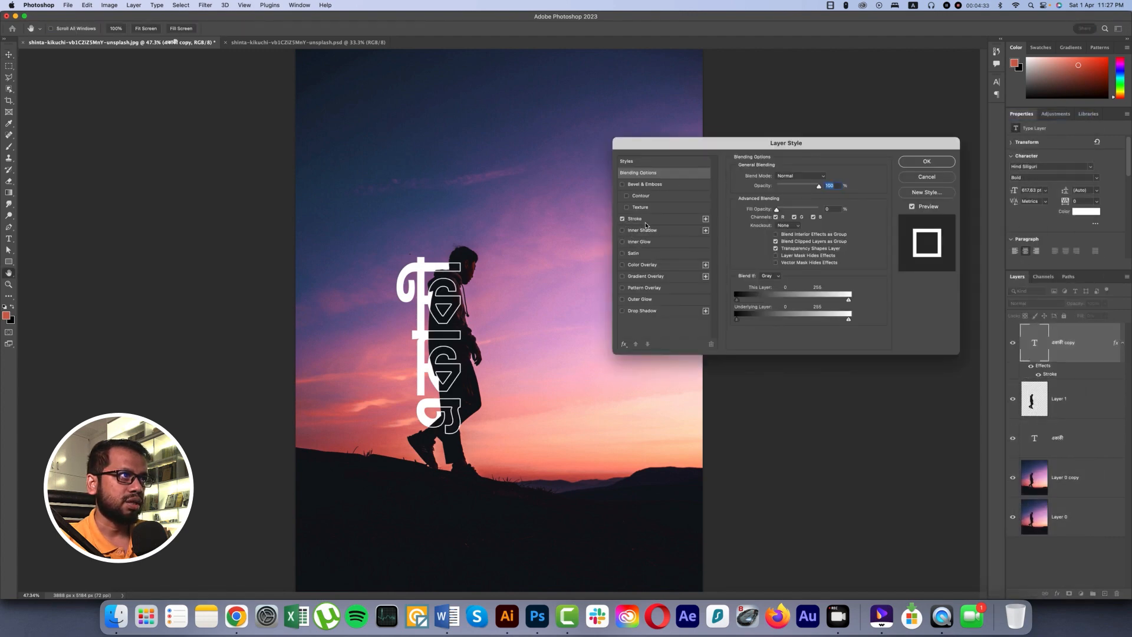
click(645, 219)
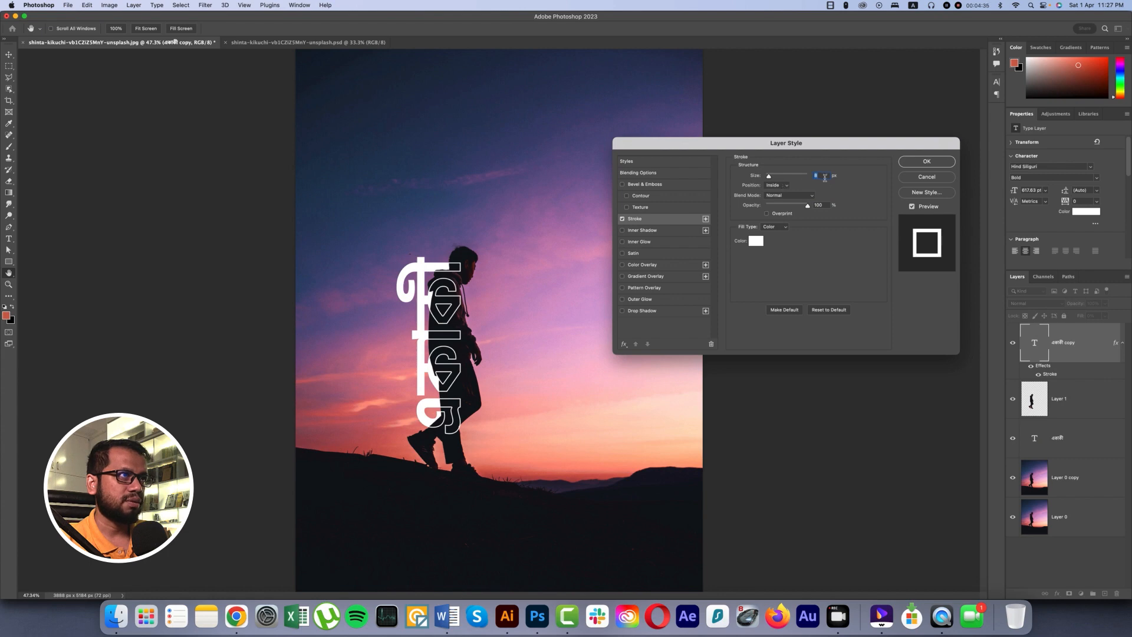
click(785, 186)
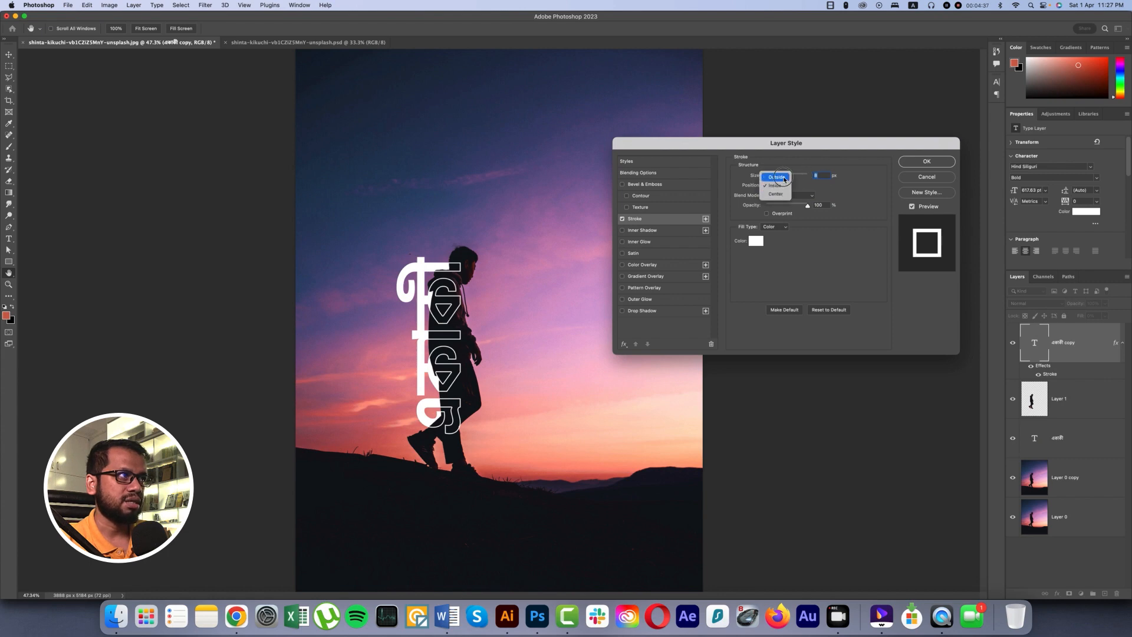
click(785, 179)
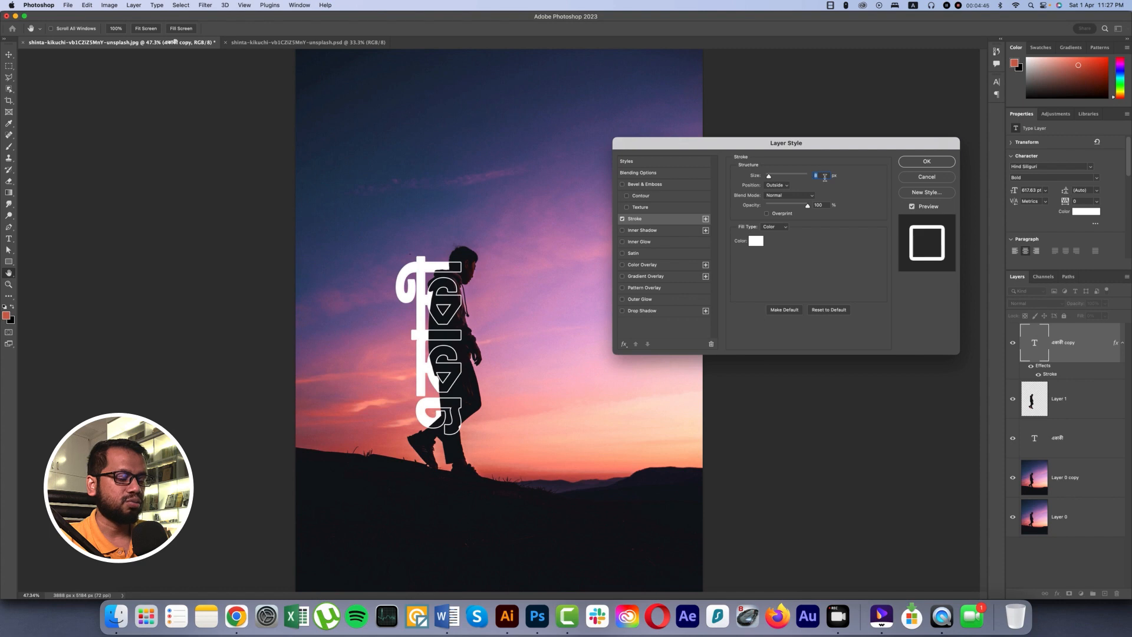
click(916, 162)
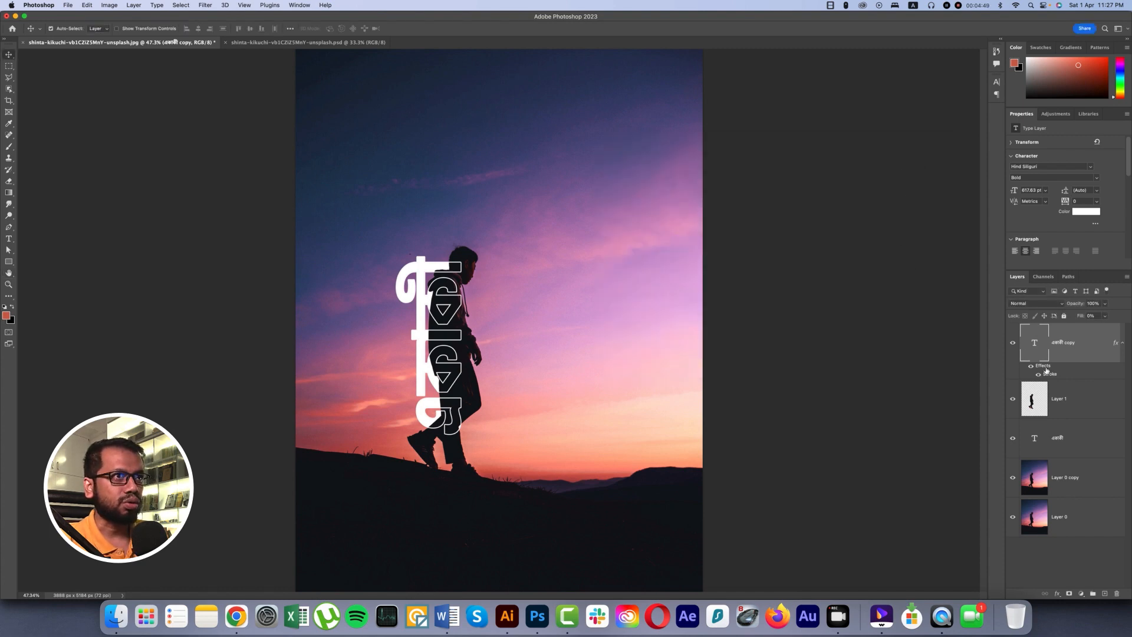
click(1082, 442)
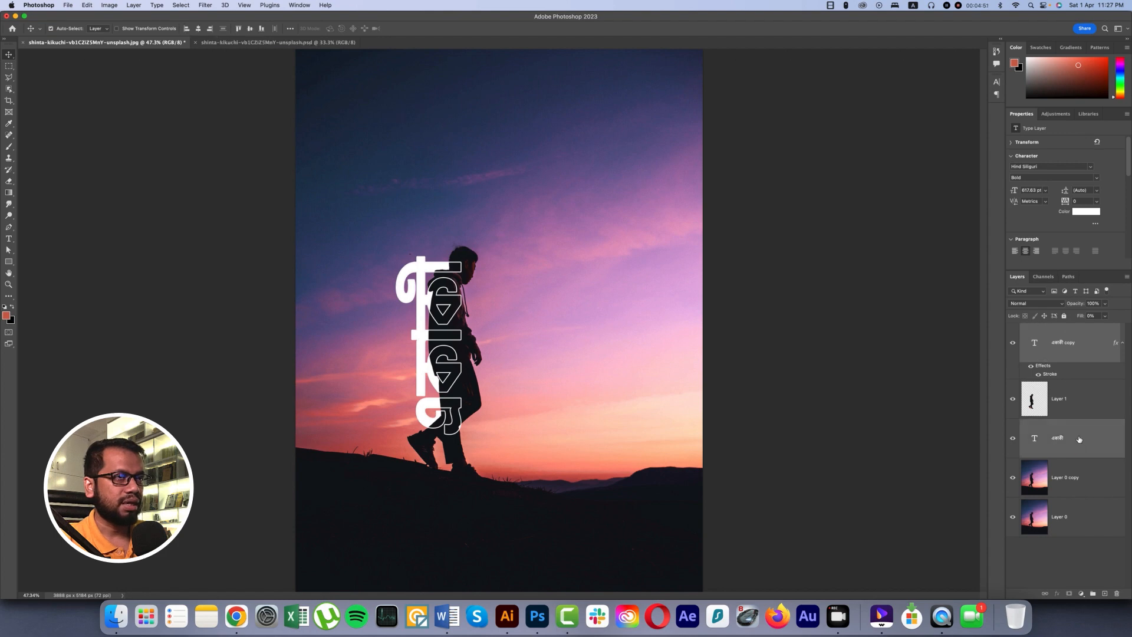
Scale both selected একাকী text layers together to about 118.5%, keeping them vertical along the man's back.
key(super+t)
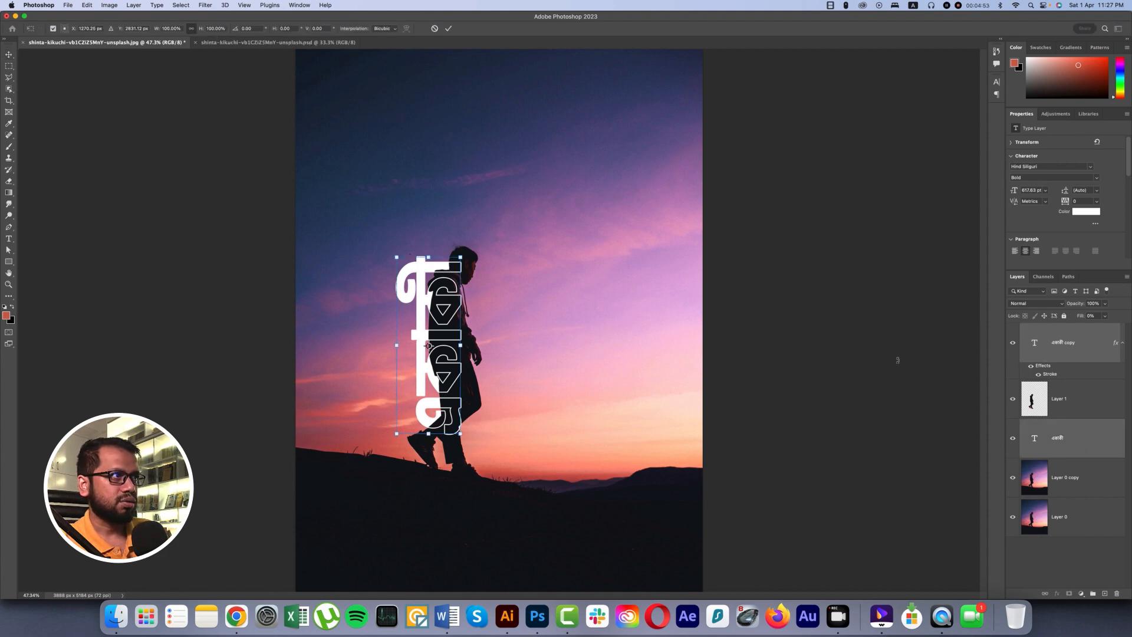
mouse_move(460, 345)
mouse_down()
mouse_move(474, 345)
mouse_move(445, 343)
mouse_up()
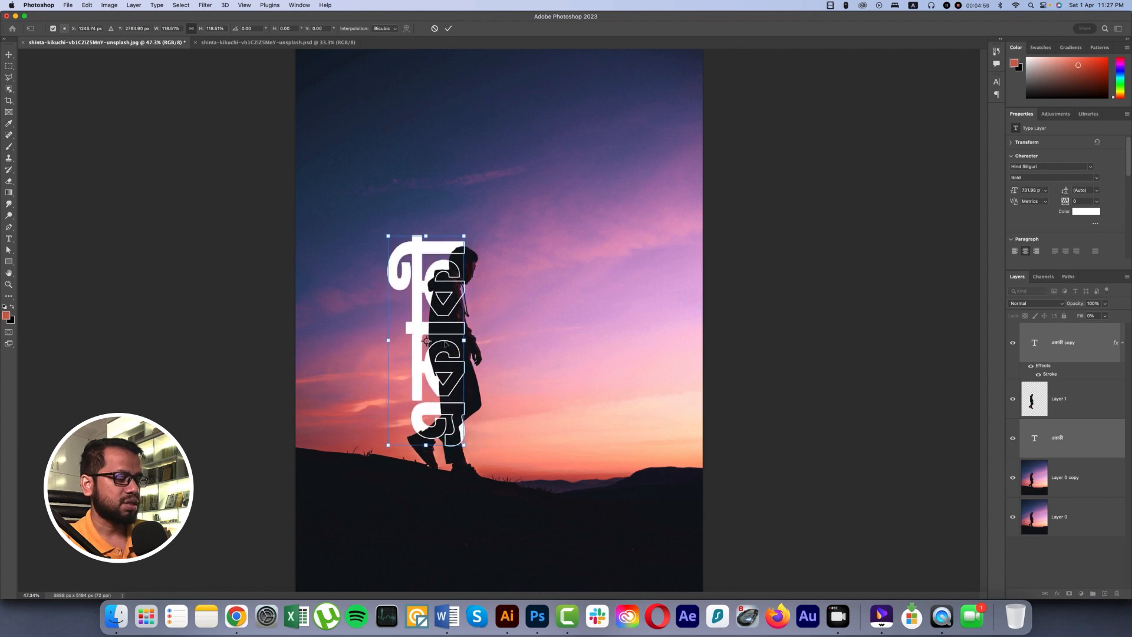
key(Return)
Try rotating both একাকী text layers 90° so the word runs horizontally across the man, and undo the rotation.
scroll(649, 339, down, 2)
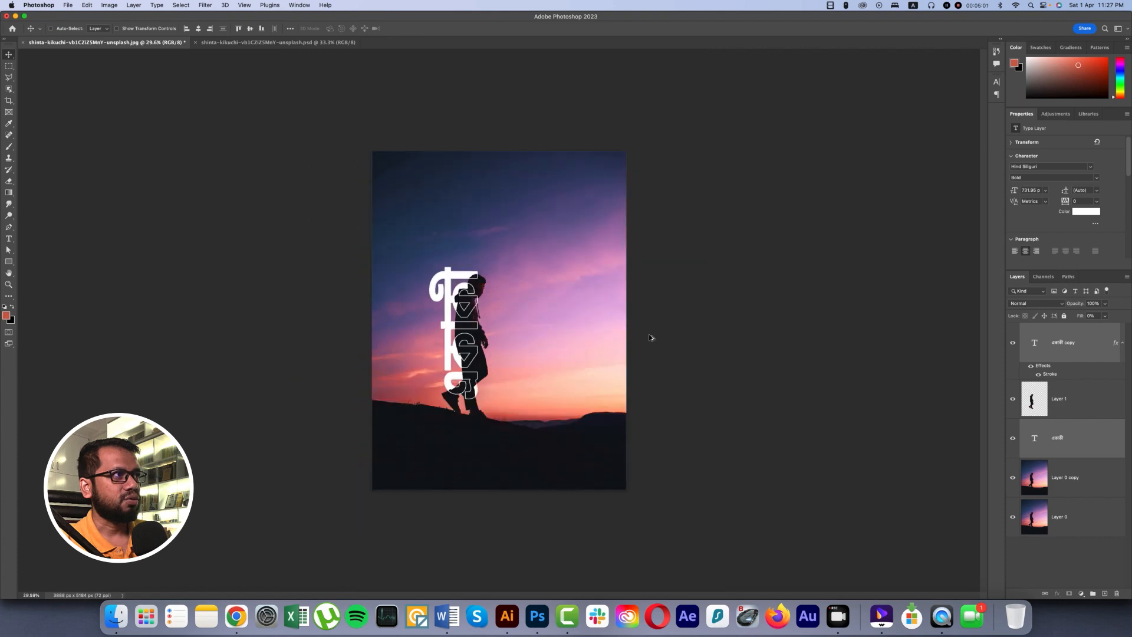
scroll(650, 337, up, 2)
scroll(649, 337, down, 2)
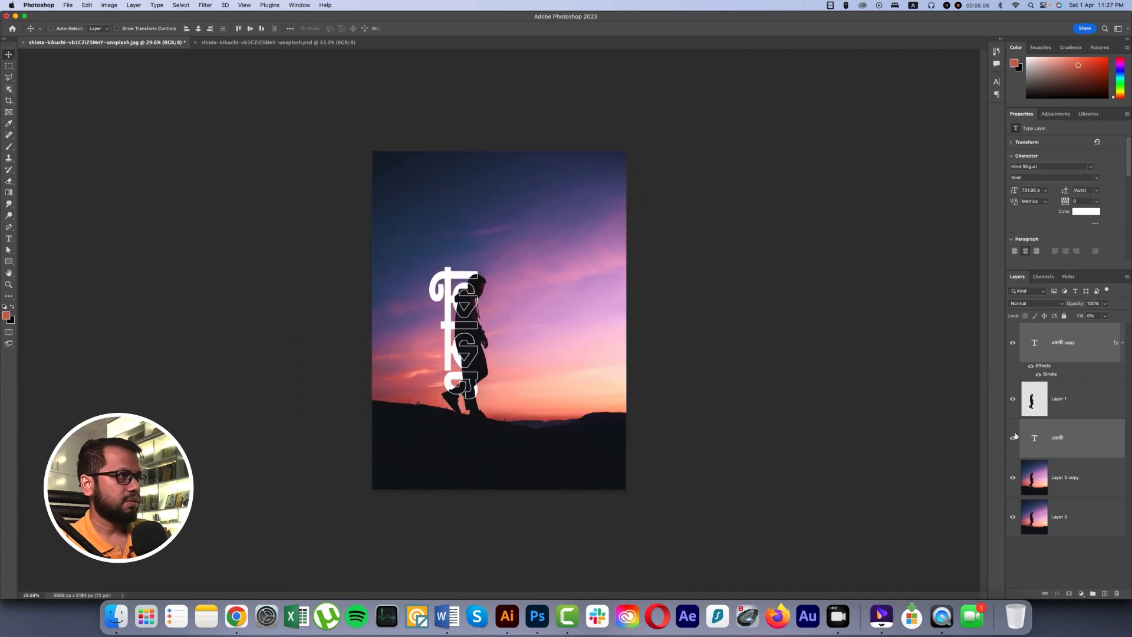
key(super+t)
drag(487, 266, 520, 326)
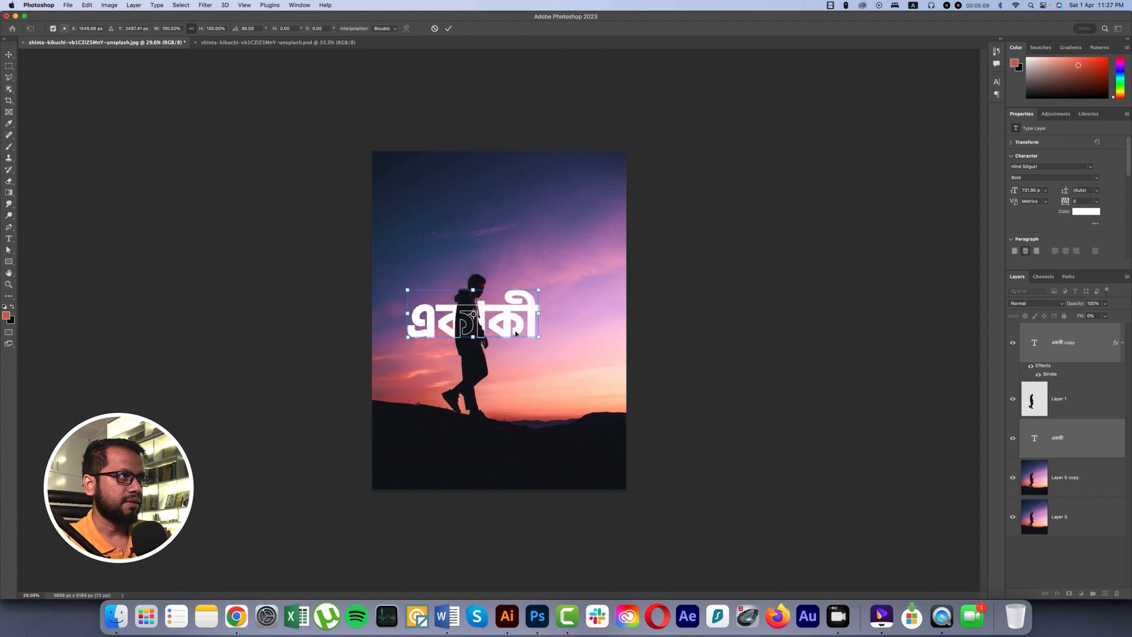
key(super+0)
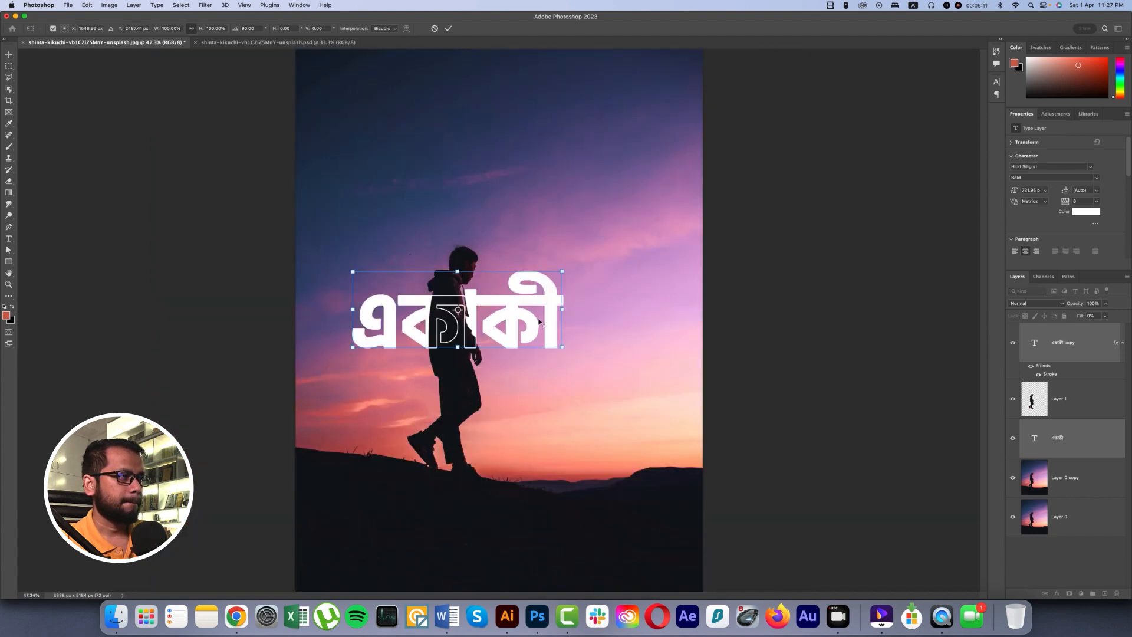
key(Return)
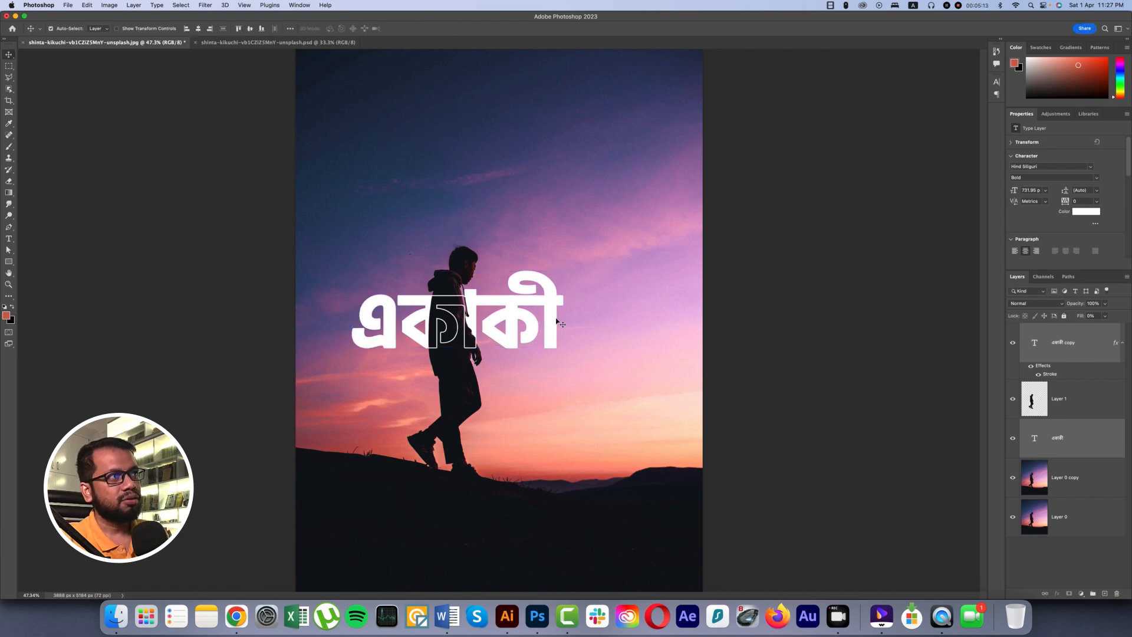
key(super+z)
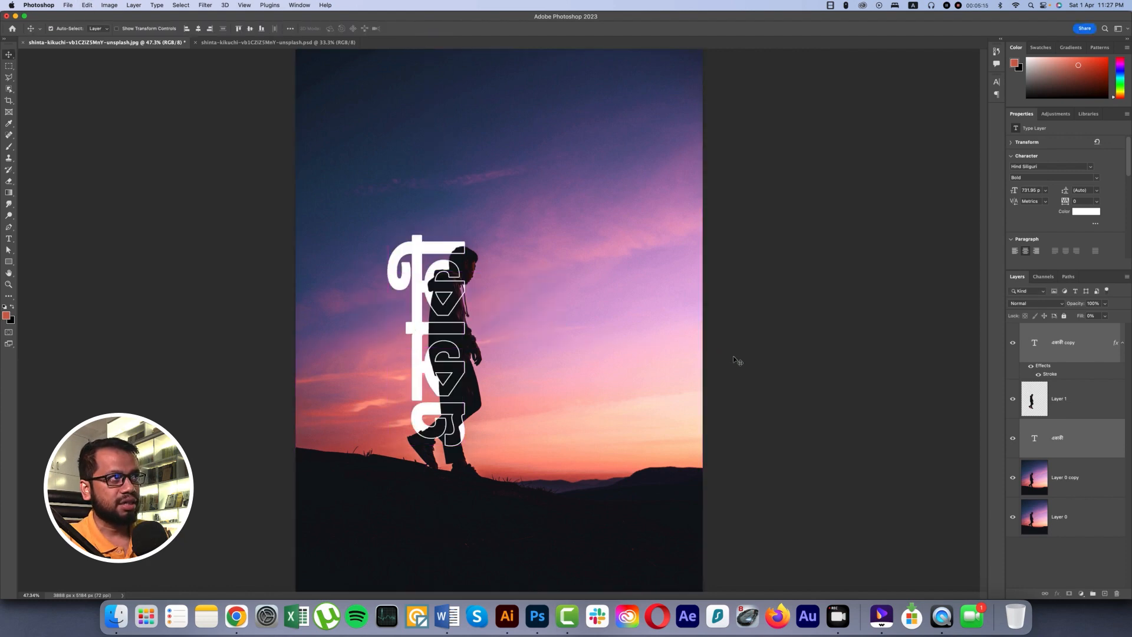
Turn both একাকী text layers 180° so the word reads downward, and shift them slightly right to overlap the man's back.
key(super+t)
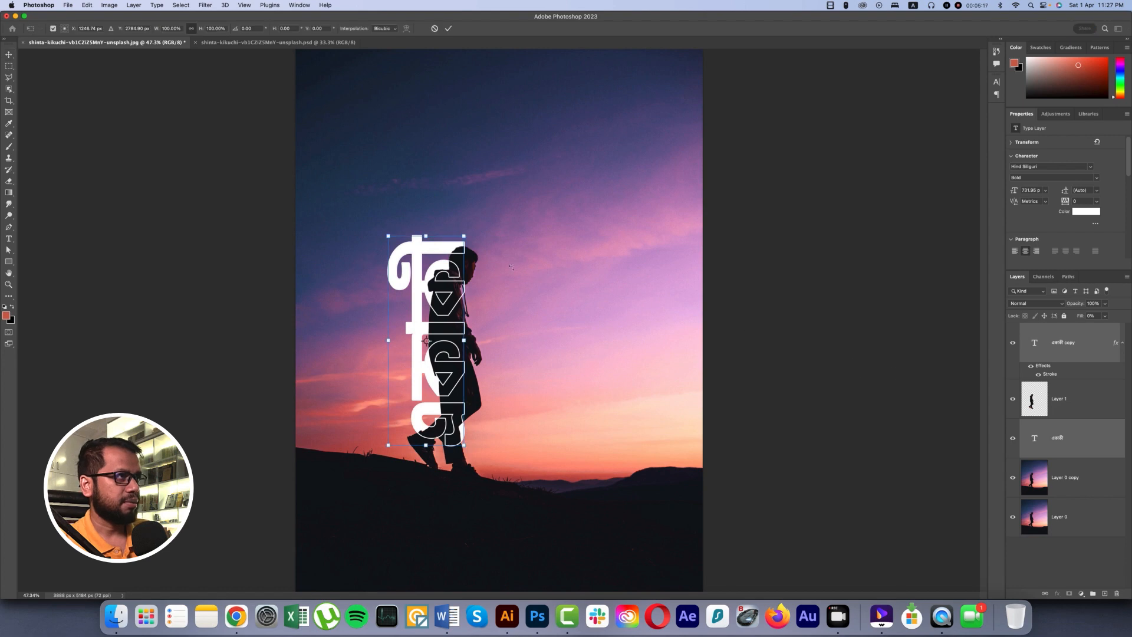
drag(492, 251, 413, 418)
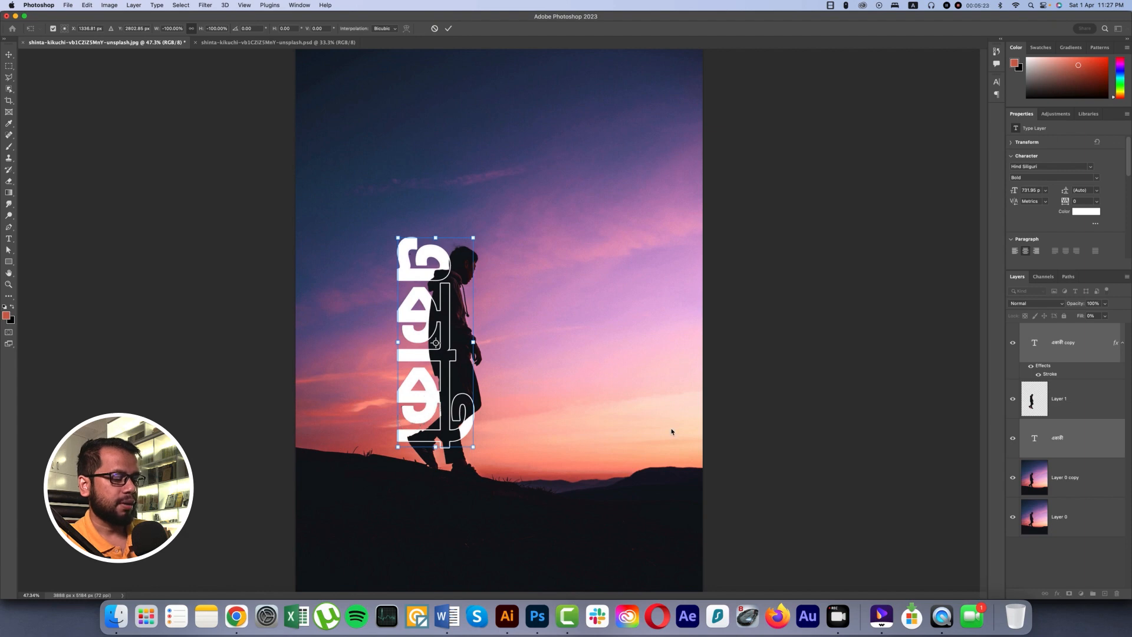
key(Return)
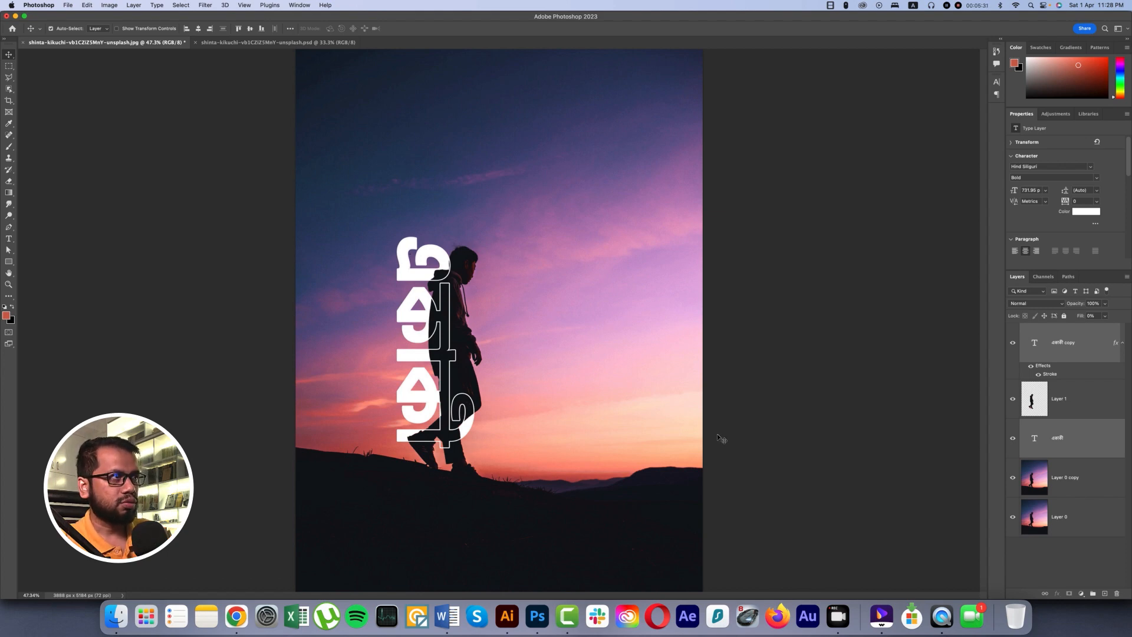
key(Right)
key(Right)
key(Right)
key(Right)
key(Right)
key(Right)
key(Right)
key(Right)
key(Right)
key(Right)
key(Right)
key(Right)
key(Right)
key(Right)
key(Right)
key(Right)
key(Right)
key(Right)
key(Right)
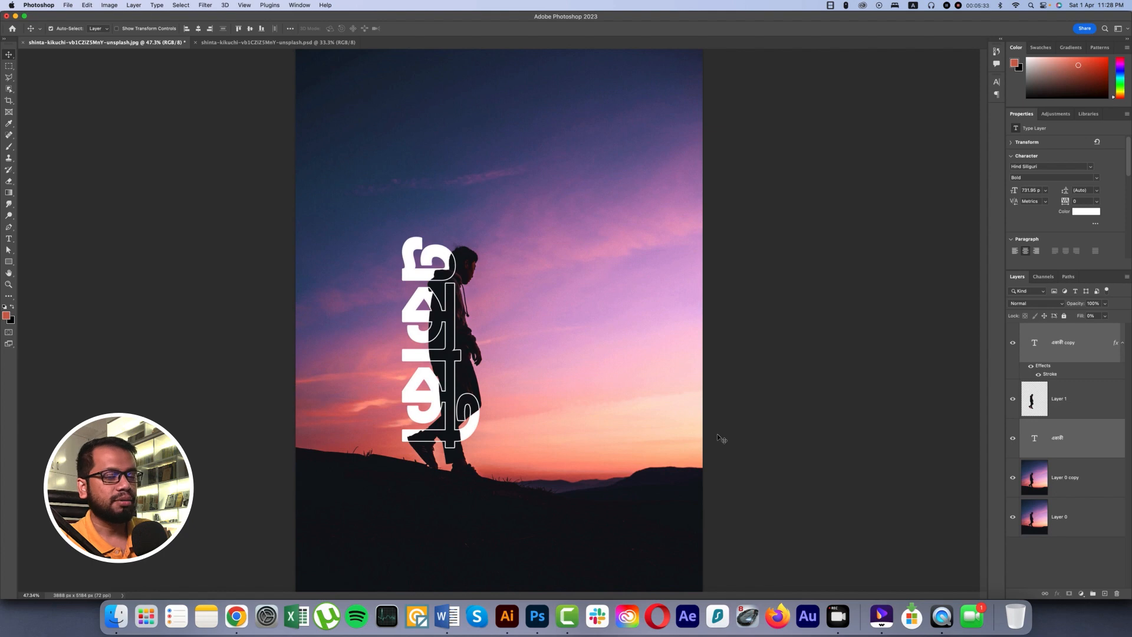